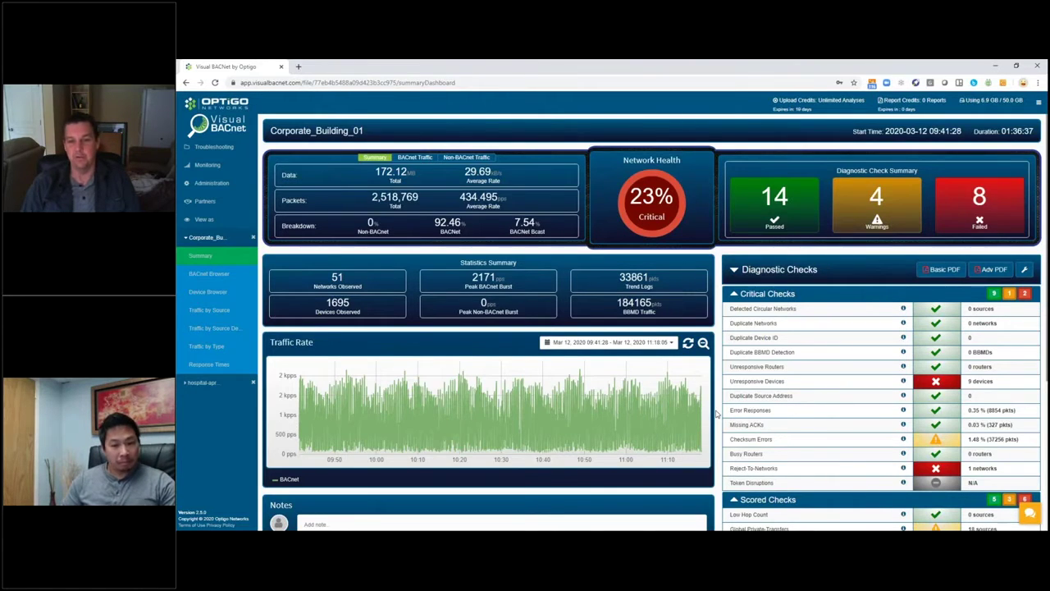
Step: Review the critical and scored diagnostic checks of Corporate_Building_01, and open the Global Who-Is-Router check
{"action": "scroll", "coordinate": [715, 414], "scroll_direction": "down", "scroll_amount": 1}
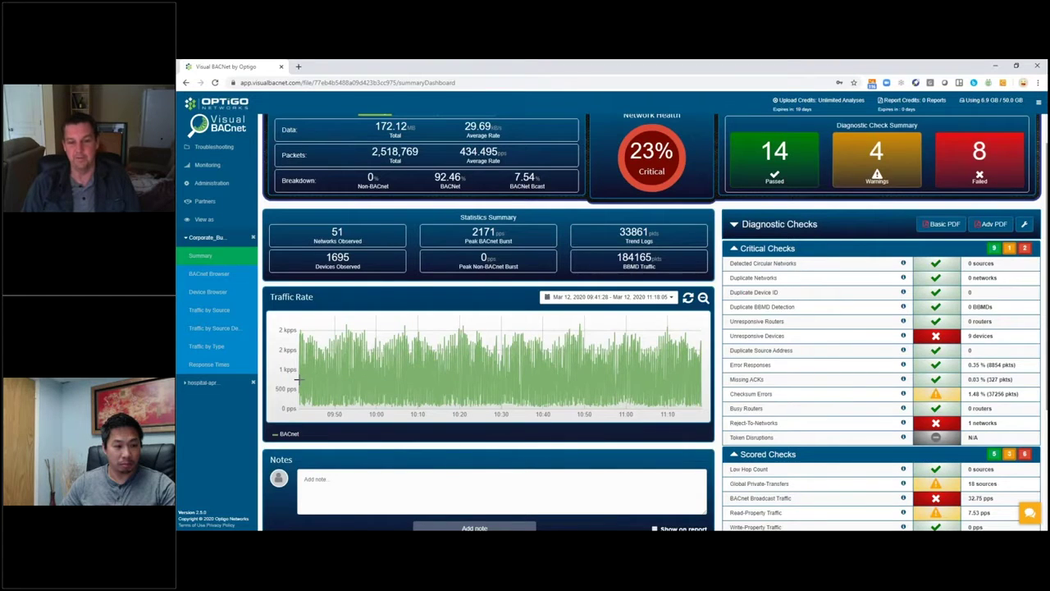
{"action": "scroll", "coordinate": [300, 378], "scroll_direction": "down", "scroll_amount": 1}
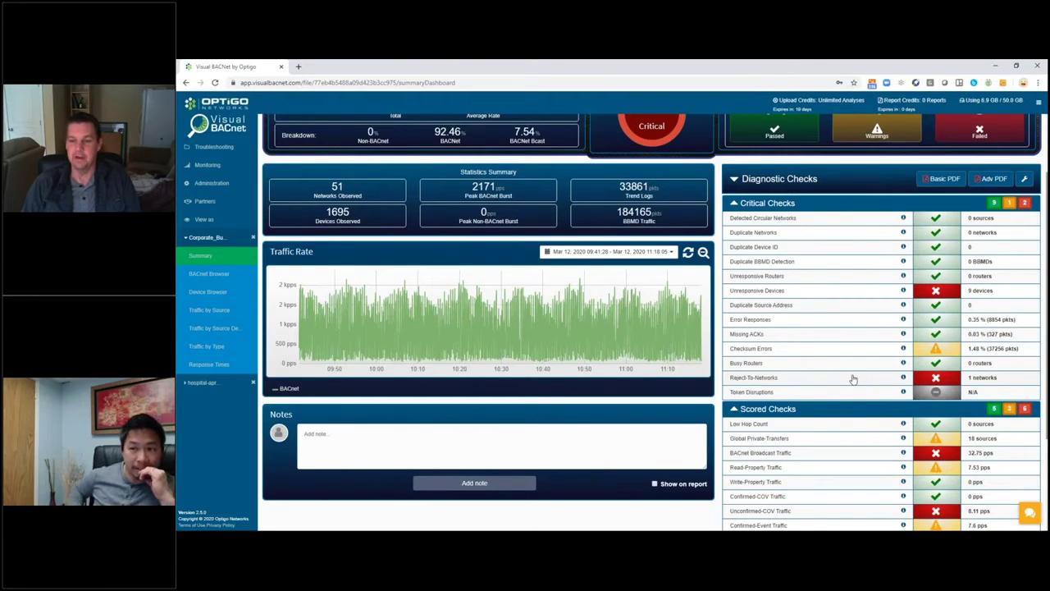
{"action": "scroll", "coordinate": [852, 378], "scroll_direction": "down", "scroll_amount": 1}
{"action": "scroll", "coordinate": [852, 378], "scroll_direction": "down", "scroll_amount": 3}
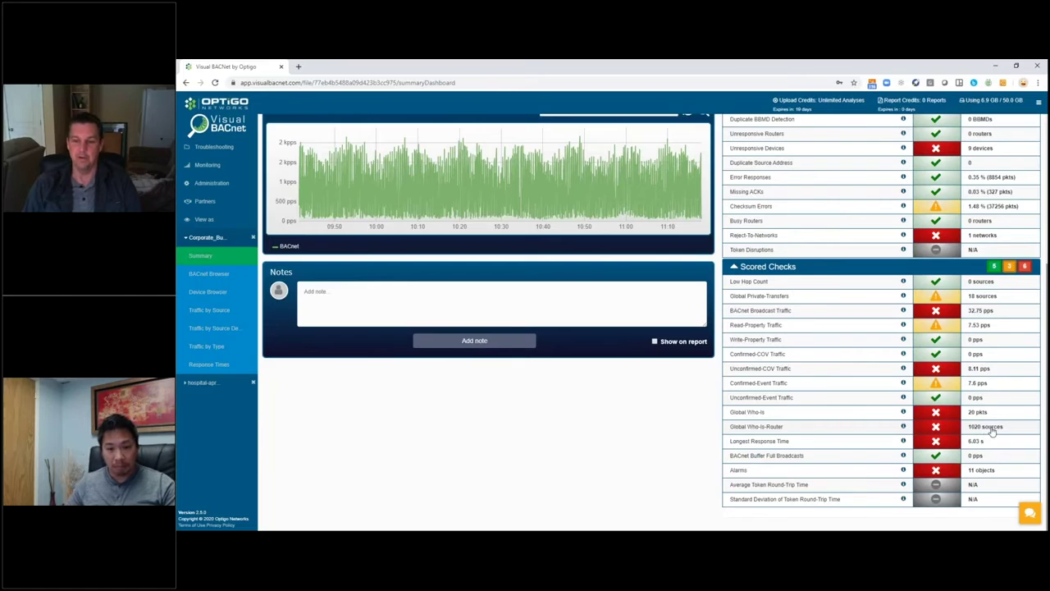
{"action": "left_click", "coordinate": [810, 431]}
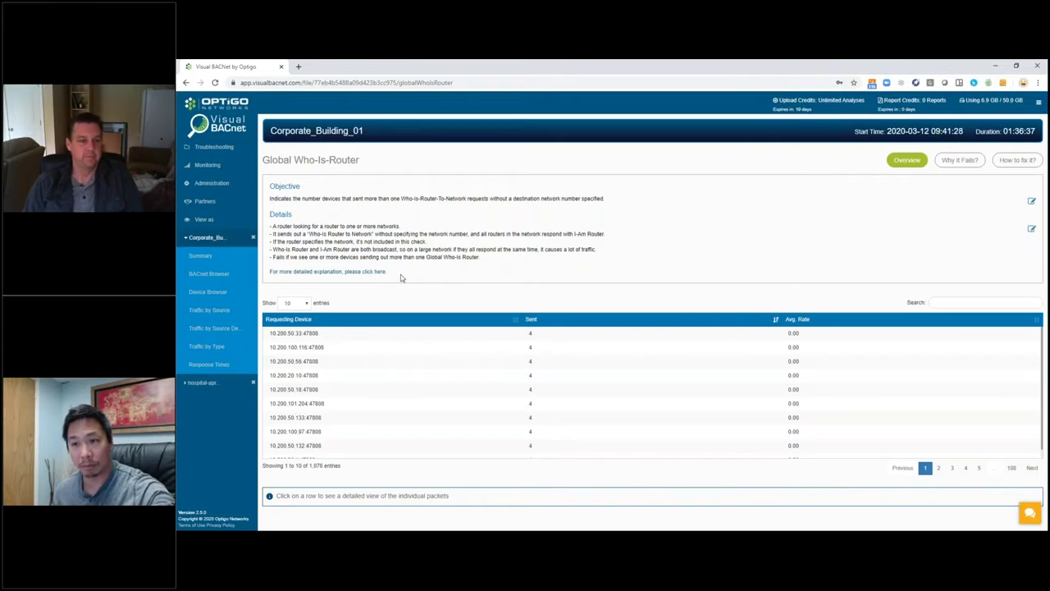
Step: Show the individual packets sent by requesting device 10.200.50.33:47808 in the Global Who-Is-Router results
{"action": "mouse_move", "coordinate": [299, 335]}
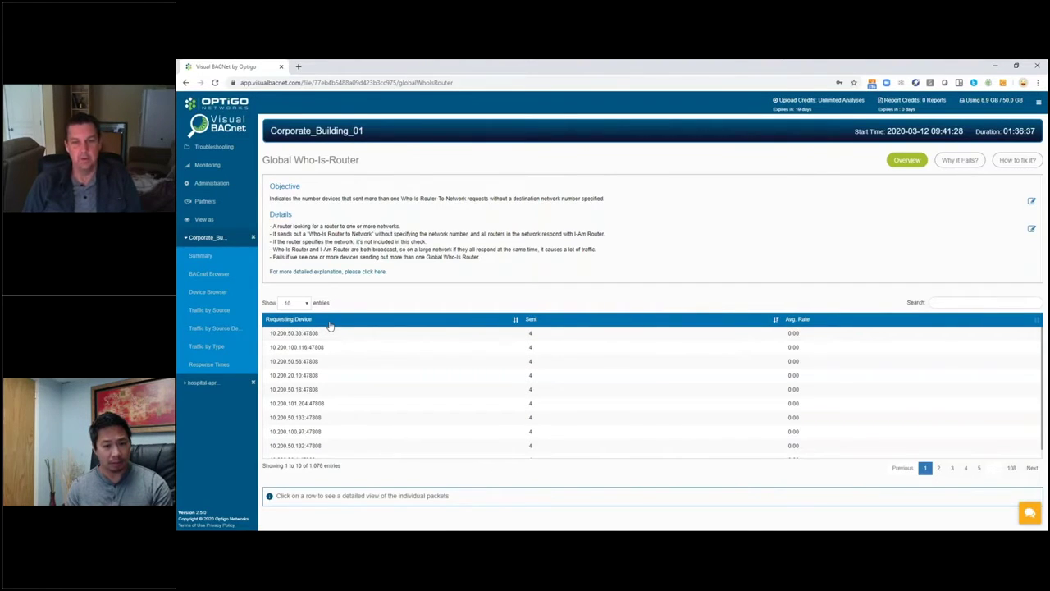
{"action": "mouse_move", "coordinate": [328, 343]}
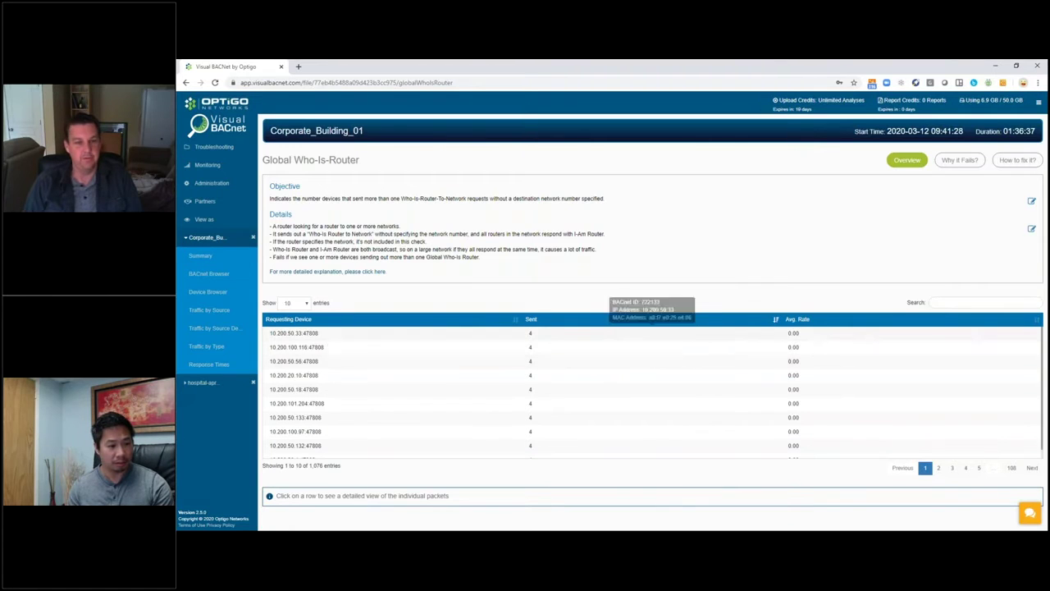
{"action": "mouse_move", "coordinate": [516, 340]}
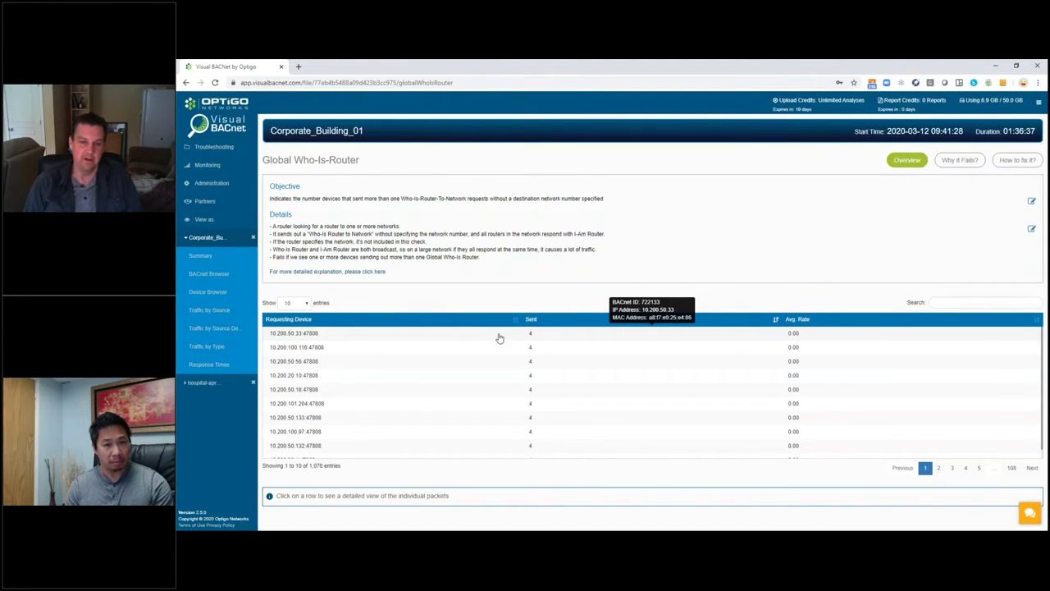
{"action": "left_click", "coordinate": [330, 334]}
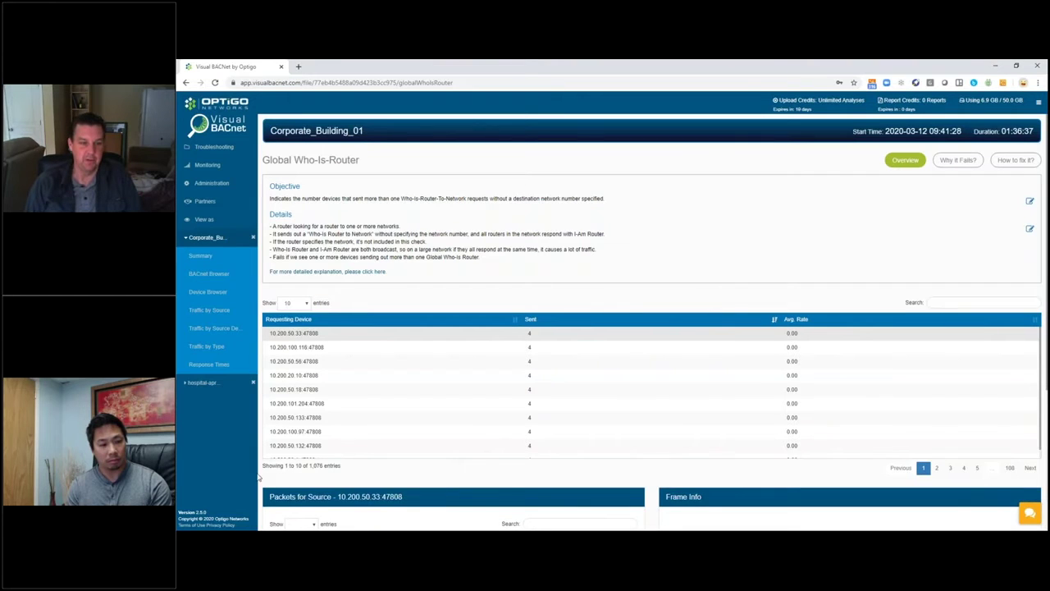
{"action": "mouse_move", "coordinate": [307, 335]}
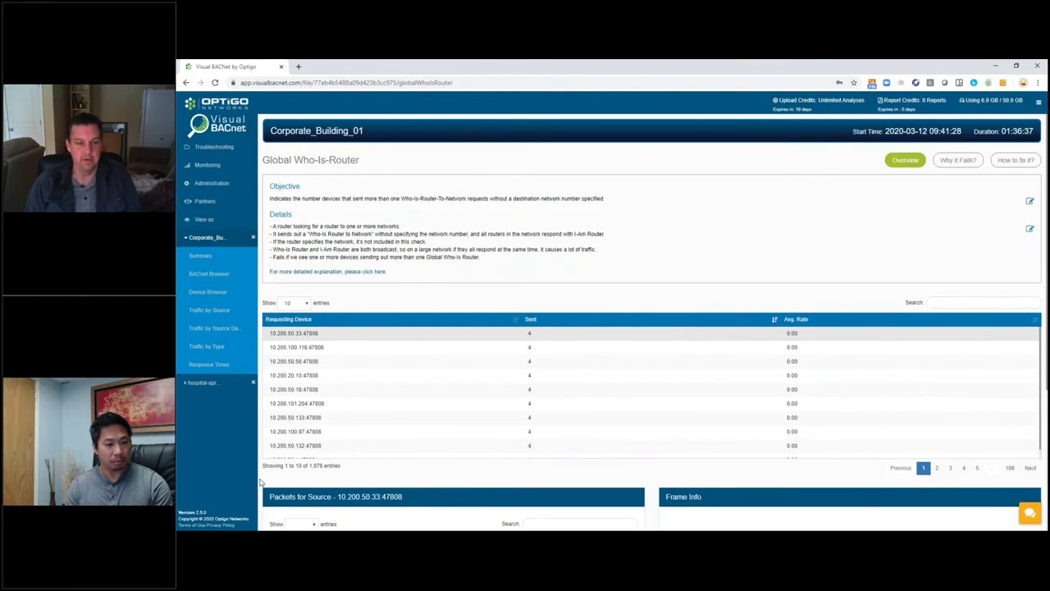
{"action": "scroll", "coordinate": [261, 482], "scroll_direction": "down", "scroll_amount": 3}
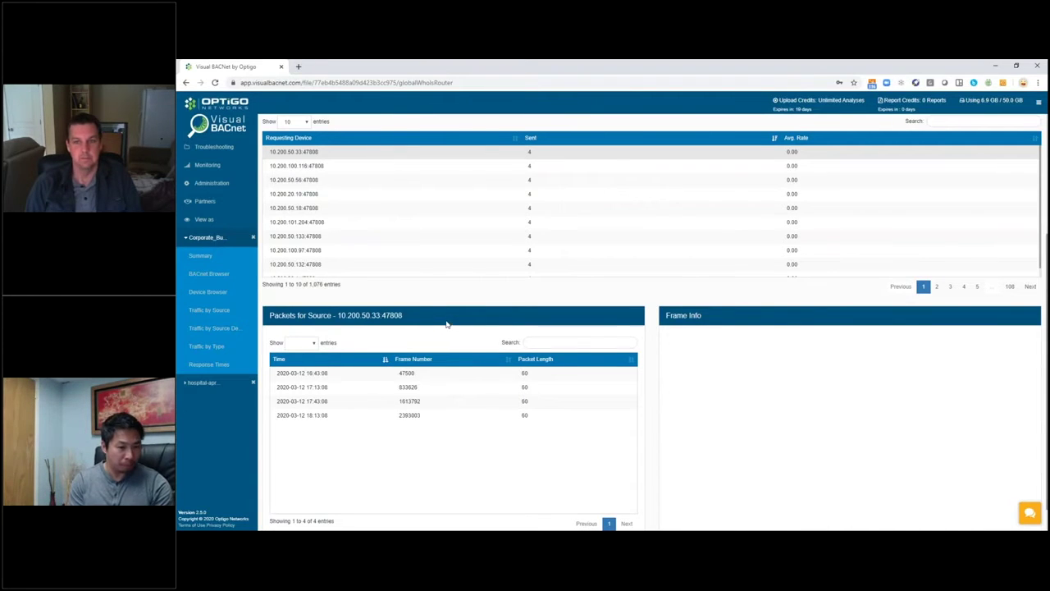
{"action": "scroll", "coordinate": [451, 353], "scroll_direction": "down", "scroll_amount": 1}
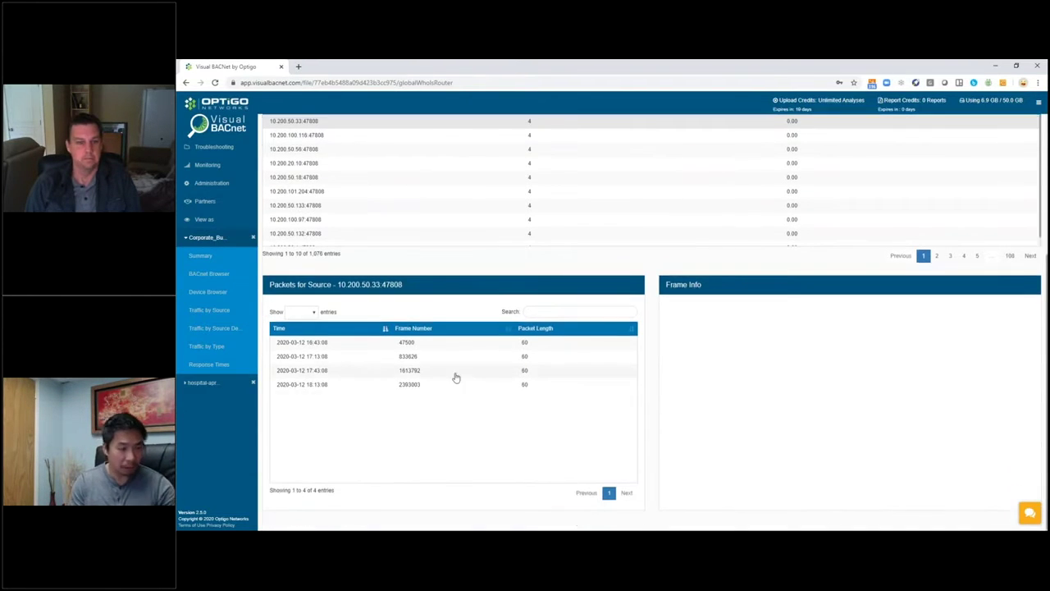
Step: Enlarge the page and inspect frame 47500, expanding its Building Automation and Control Network NPDU details
{"action": "key", "text": "ctrl+plus"}
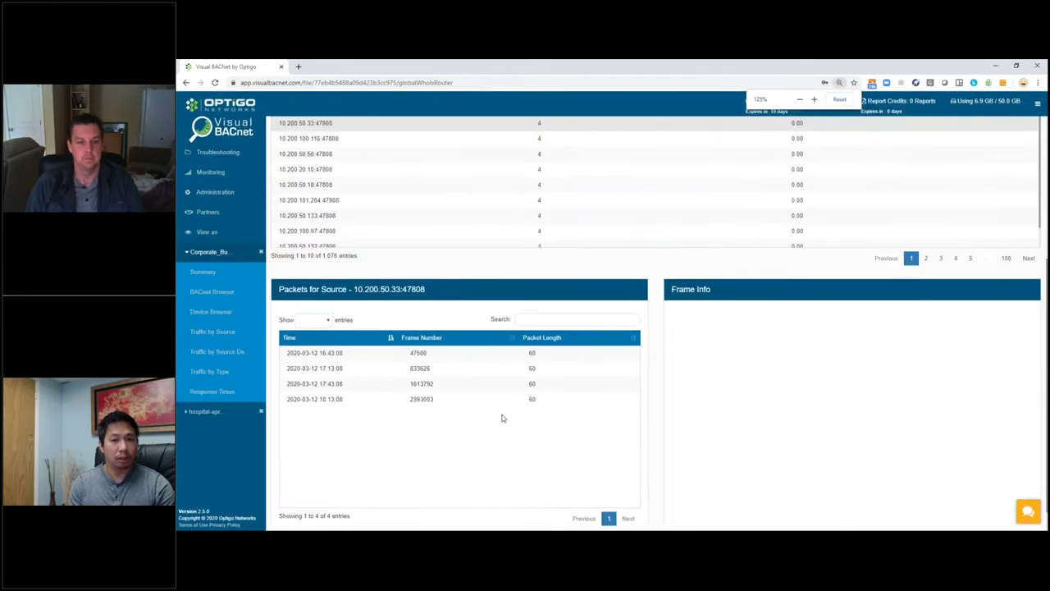
{"action": "key", "text": "ctrl+plus"}
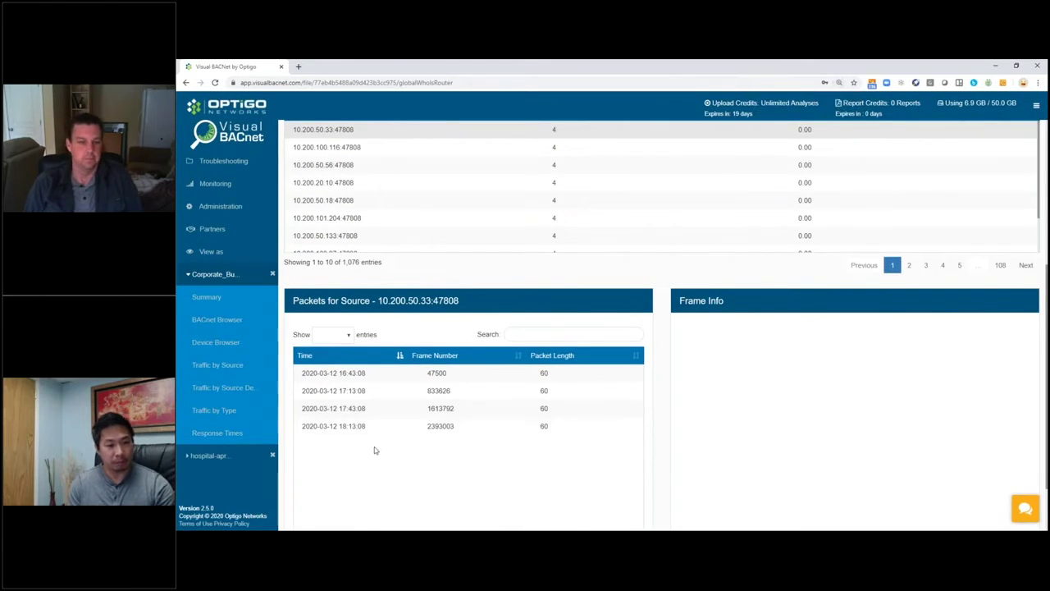
{"action": "scroll", "coordinate": [374, 450], "scroll_direction": "down", "scroll_amount": 1}
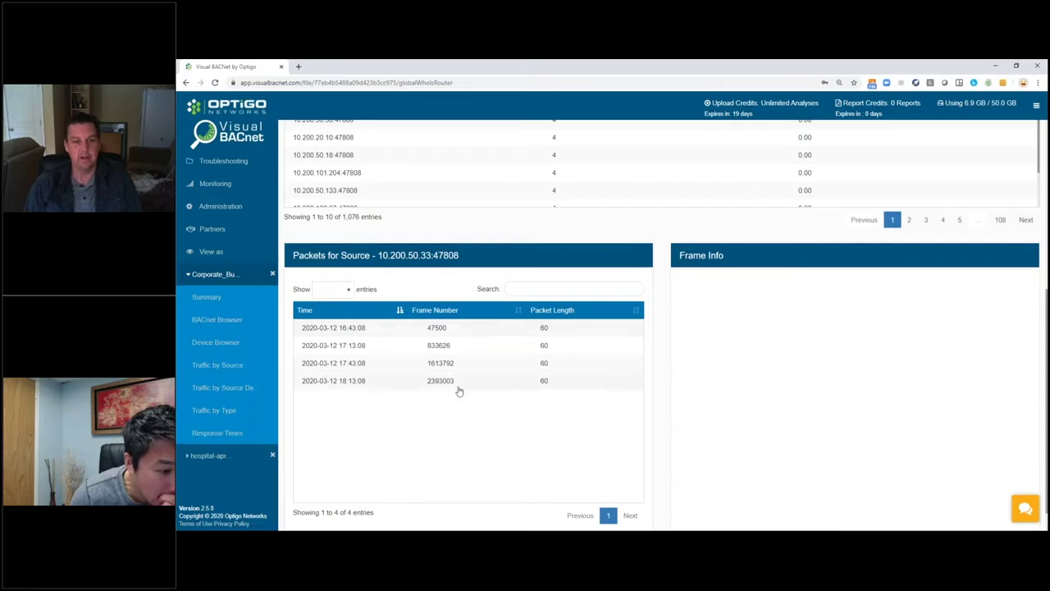
{"action": "left_click", "coordinate": [462, 331]}
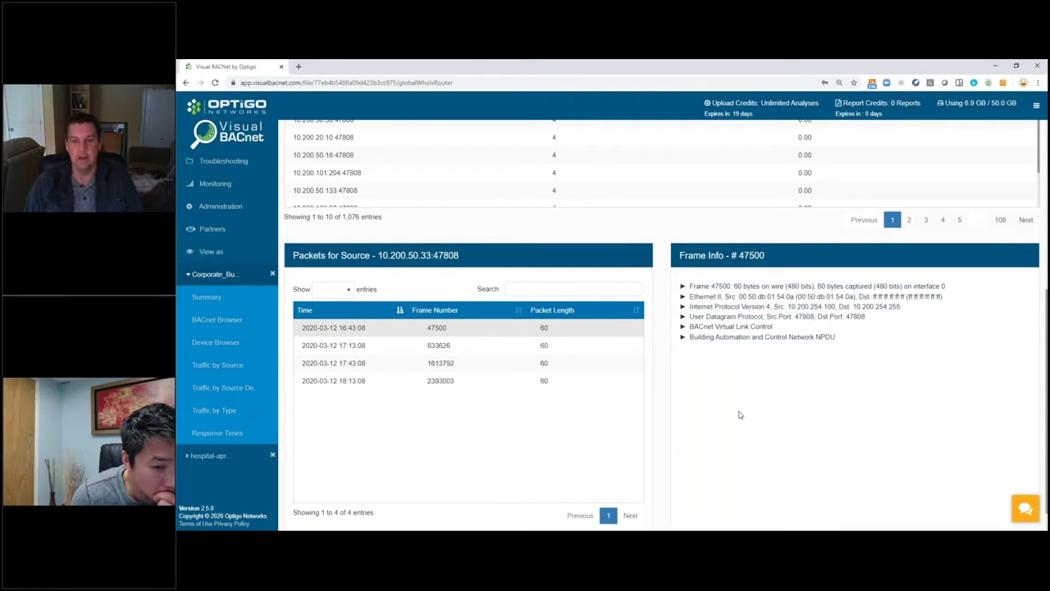
{"action": "left_click", "coordinate": [682, 337]}
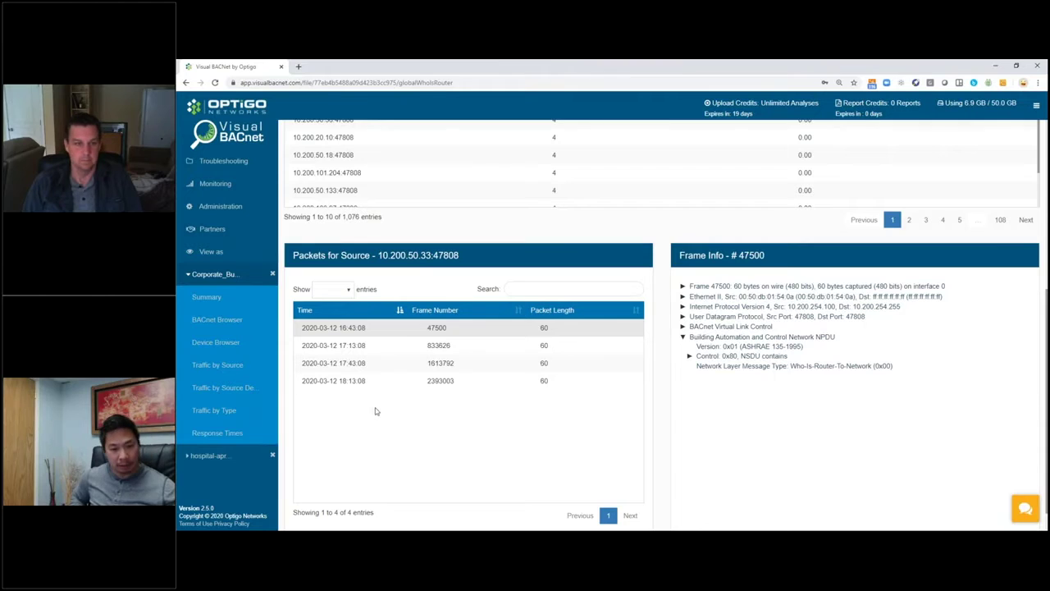
Step: Inspect frame 853387 from requesting device 10.200.100.116:47808, expanding its BACnet Virtual Link Control details
{"action": "scroll", "coordinate": [285, 372], "scroll_direction": "up", "scroll_amount": 2}
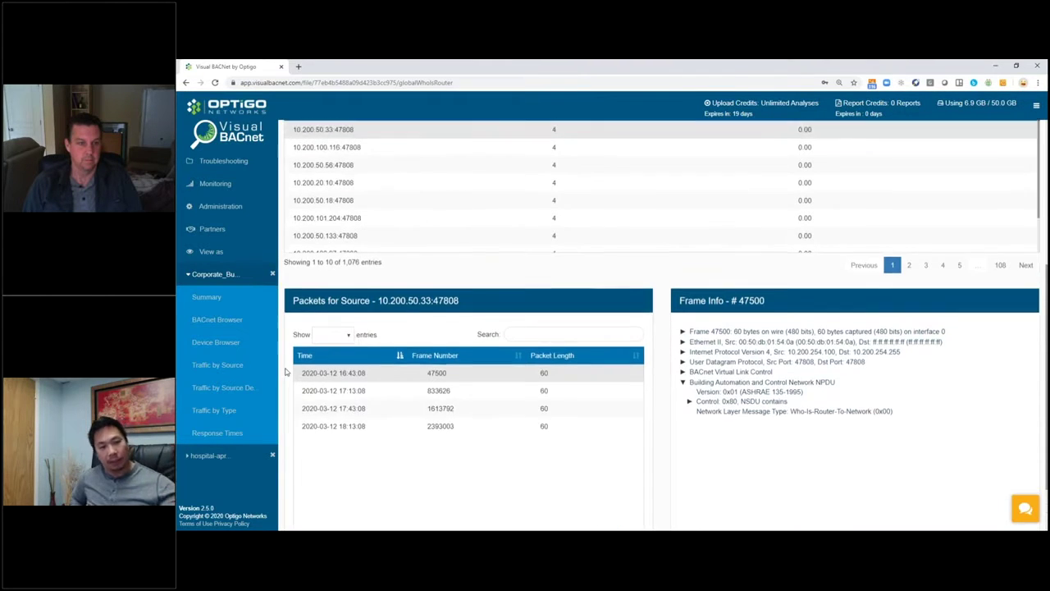
{"action": "left_click", "coordinate": [351, 194]}
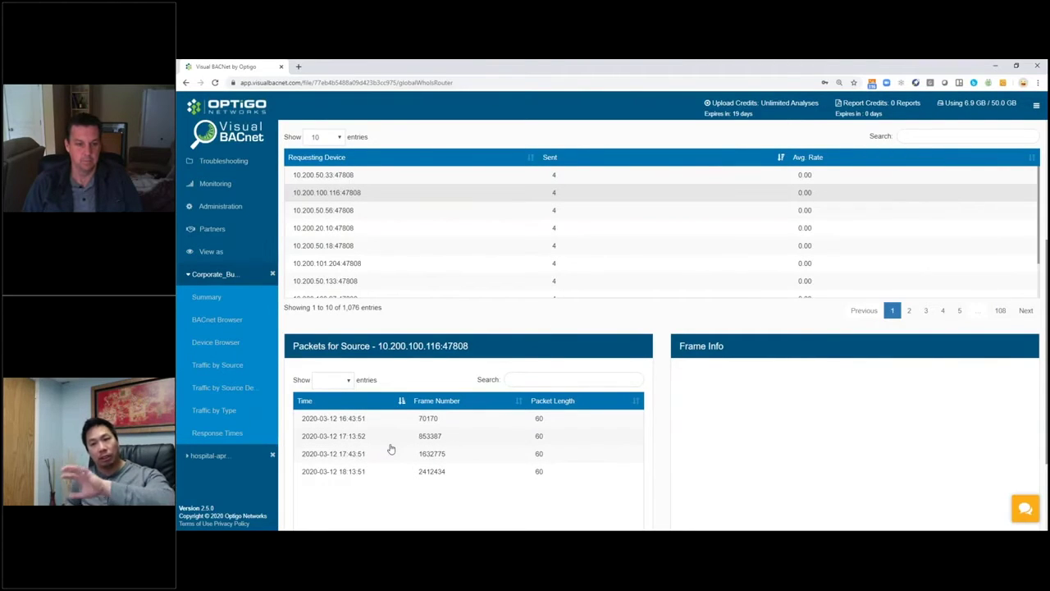
{"action": "left_click", "coordinate": [392, 443]}
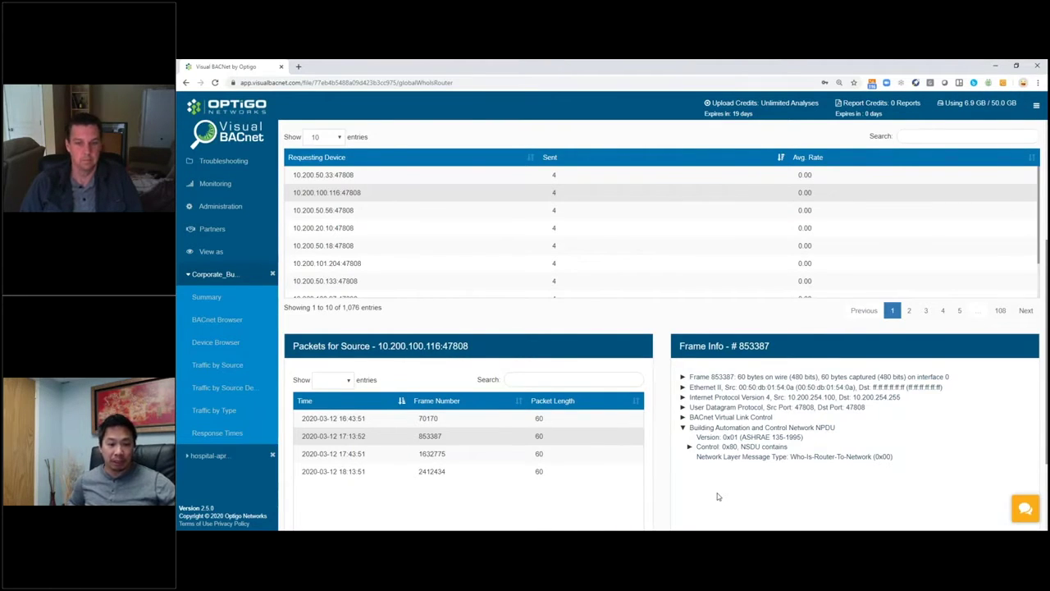
{"action": "left_click", "coordinate": [683, 418]}
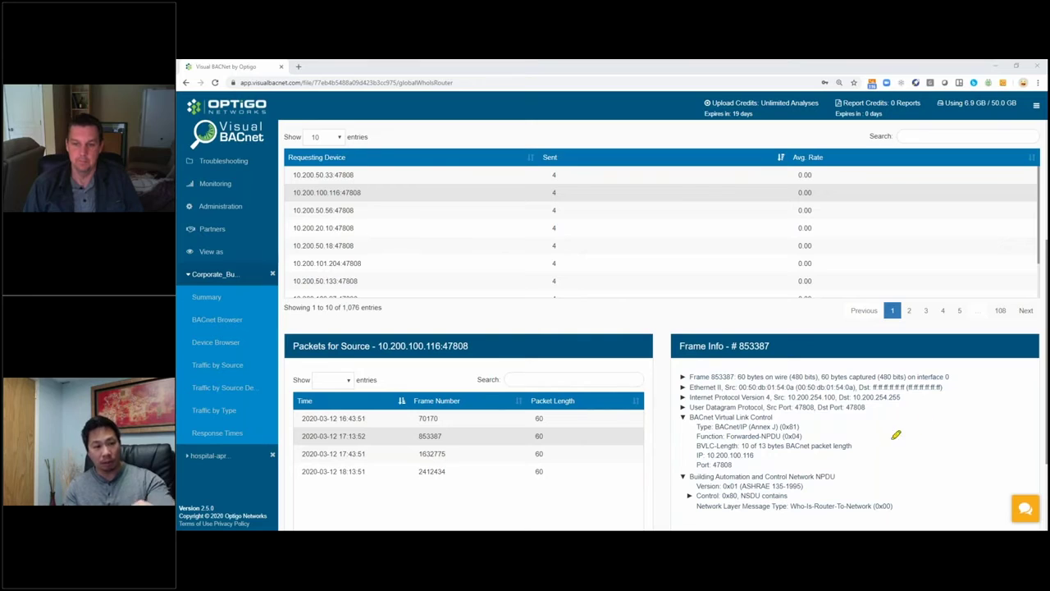
Step: Circle the source address 10.200.254.100, the Forwarded-NPDU function and the IP 10.200.100.116 in the frame info
{"action": "left_click_drag", "start_coordinate": [725, 435], "coordinate": [809, 435]}
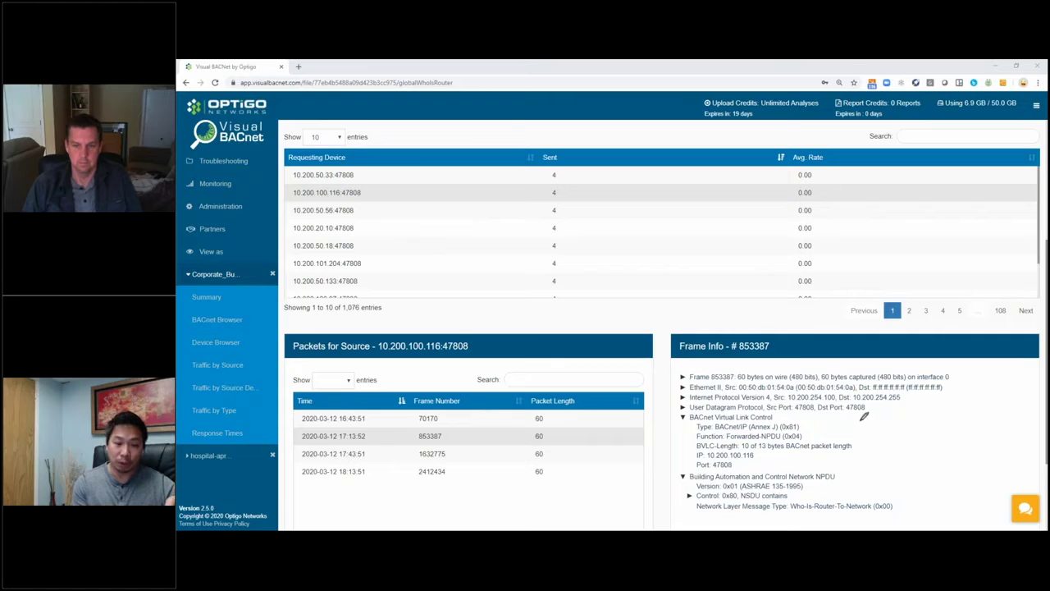
{"action": "mouse_move", "coordinate": [840, 387]}
{"action": "left_mouse_down"}
{"action": "mouse_move", "coordinate": [775, 395]}
{"action": "mouse_move", "coordinate": [808, 402]}
{"action": "mouse_move", "coordinate": [839, 385]}
{"action": "left_mouse_up"}
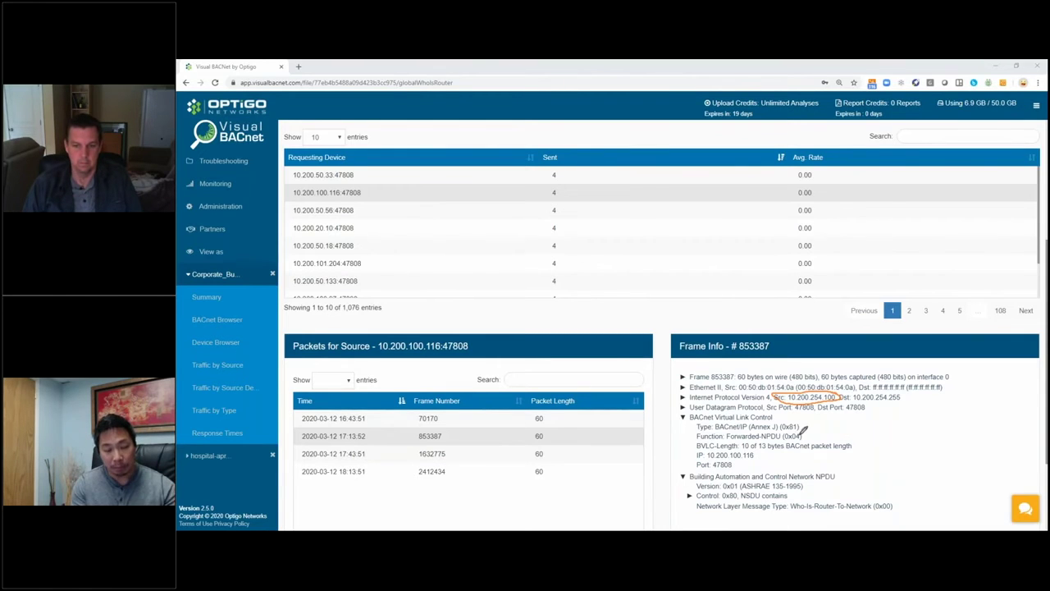
{"action": "mouse_move", "coordinate": [802, 430]}
{"action": "left_mouse_down"}
{"action": "mouse_move", "coordinate": [726, 428]}
{"action": "mouse_move", "coordinate": [735, 439]}
{"action": "mouse_move", "coordinate": [824, 433]}
{"action": "left_mouse_up"}
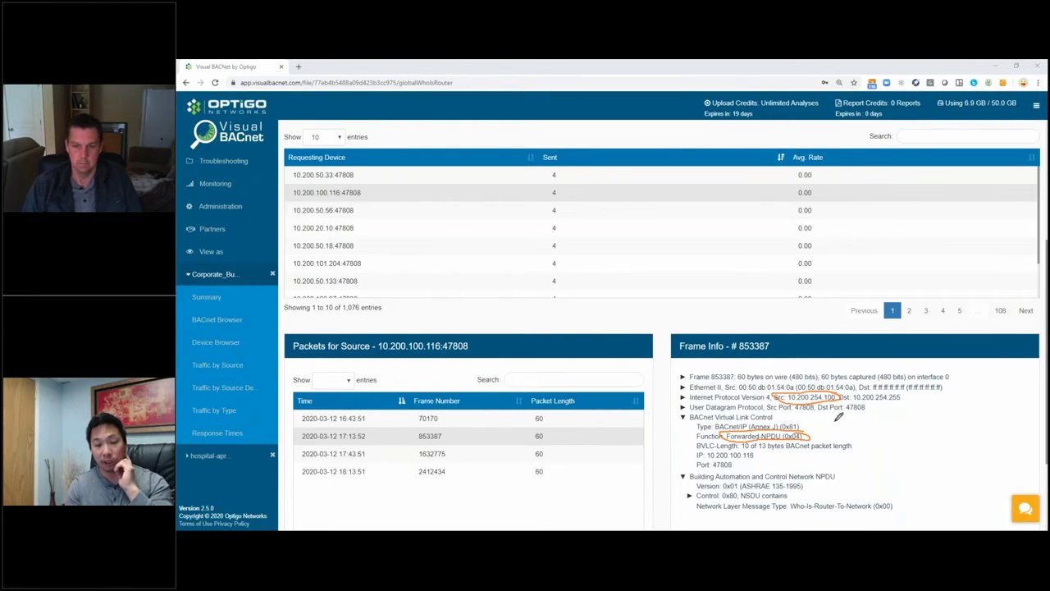
{"action": "mouse_move", "coordinate": [752, 448]}
{"action": "left_mouse_down"}
{"action": "mouse_move", "coordinate": [695, 451]}
{"action": "mouse_move", "coordinate": [762, 452]}
{"action": "mouse_move", "coordinate": [753, 447]}
{"action": "left_mouse_up"}
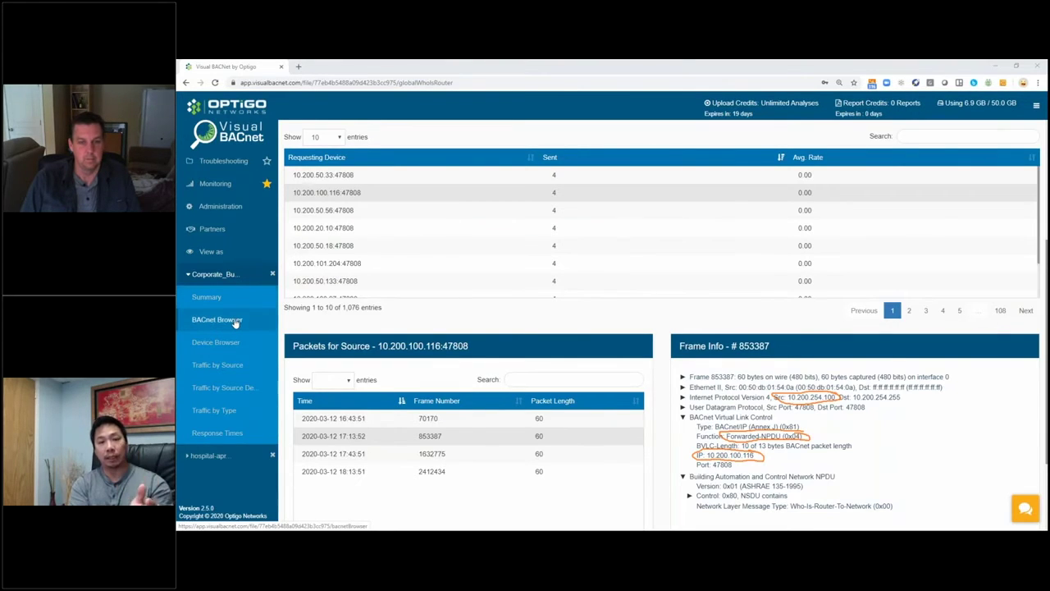
Step: Open the BACnet Browser for Corporate_Building_01, clear the drawn circles and keep waiting for the unresponsive page
{"action": "left_click", "coordinate": [234, 320]}
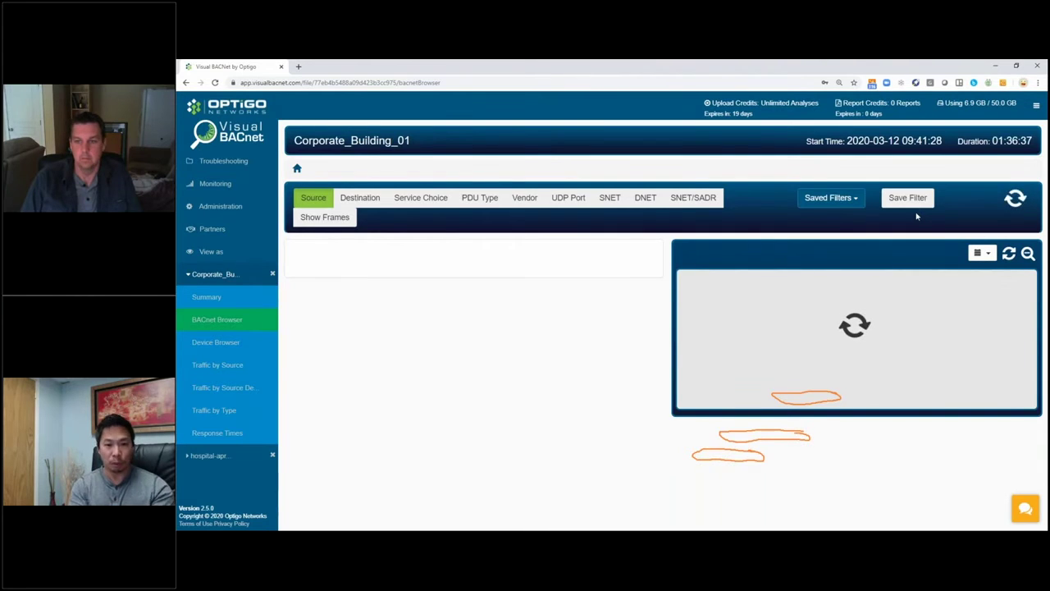
{"action": "left_click", "coordinate": [928, 254]}
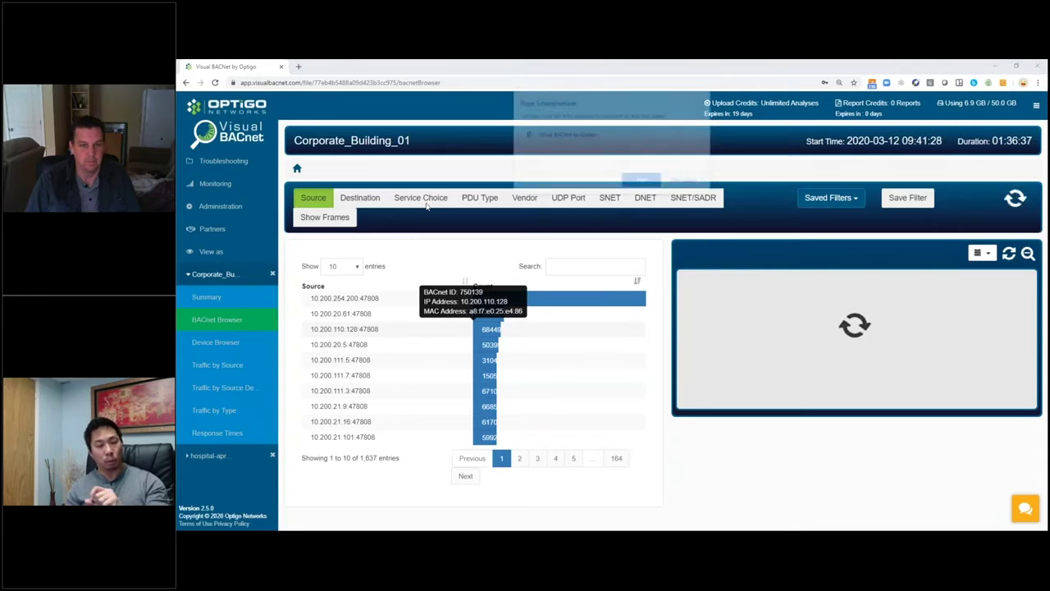
{"action": "left_click", "coordinate": [645, 183]}
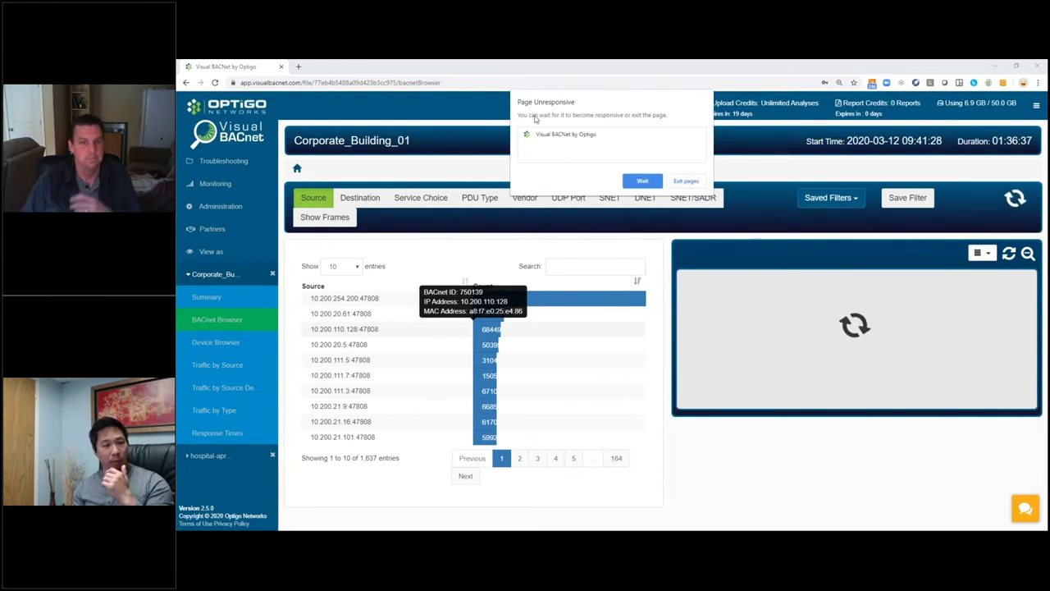
Step: Exit the unresponsive page and reload the BACnet Browser from its current address
{"action": "left_click", "coordinate": [685, 181]}
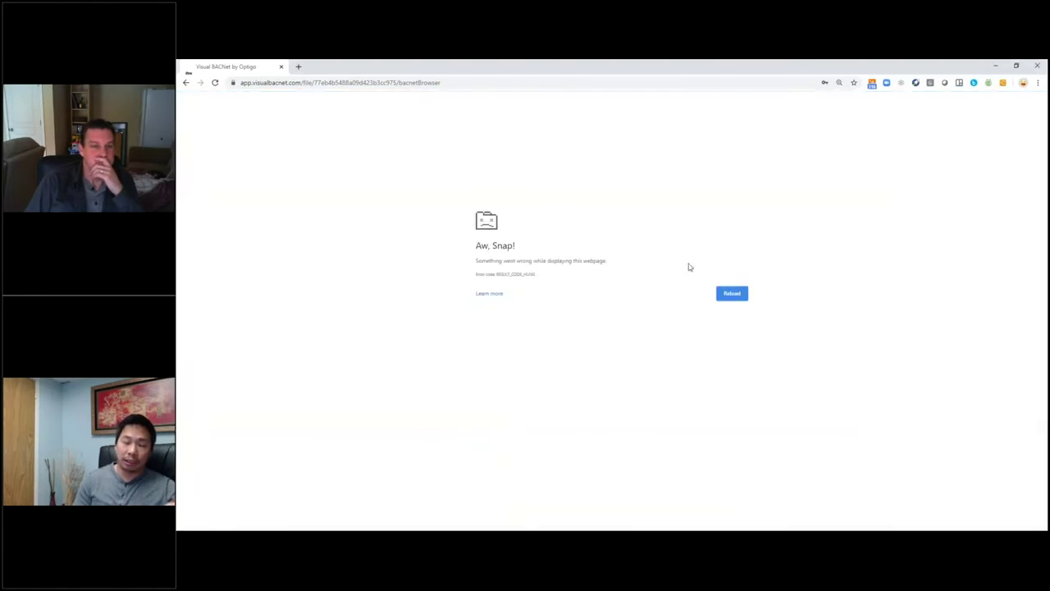
{"action": "left_click", "coordinate": [464, 82]}
{"action": "key", "text": "Return"}
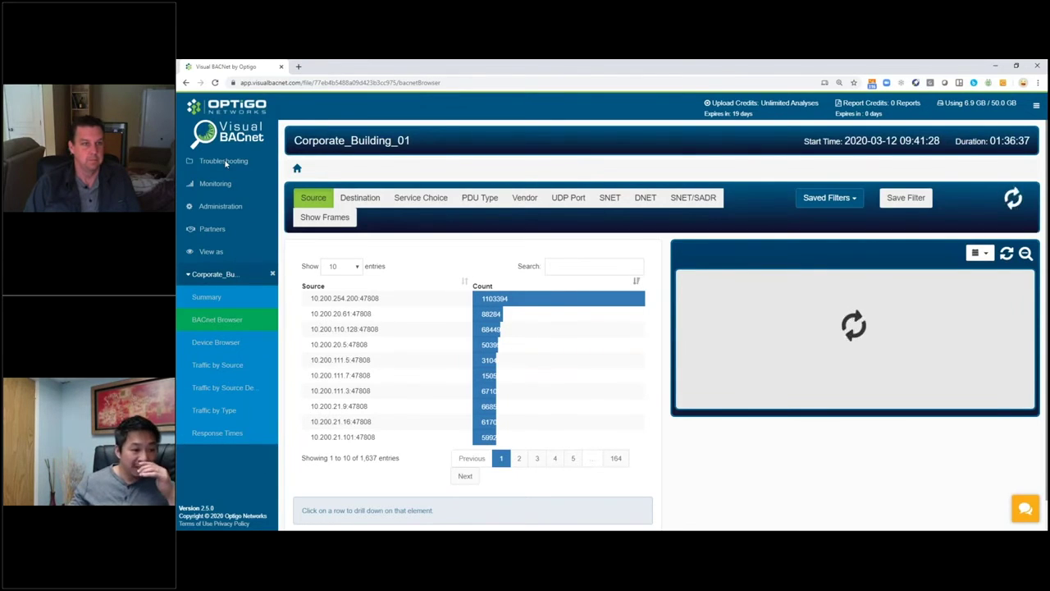
{"action": "left_click", "coordinate": [464, 83]}
{"action": "left_click", "coordinate": [464, 83]}
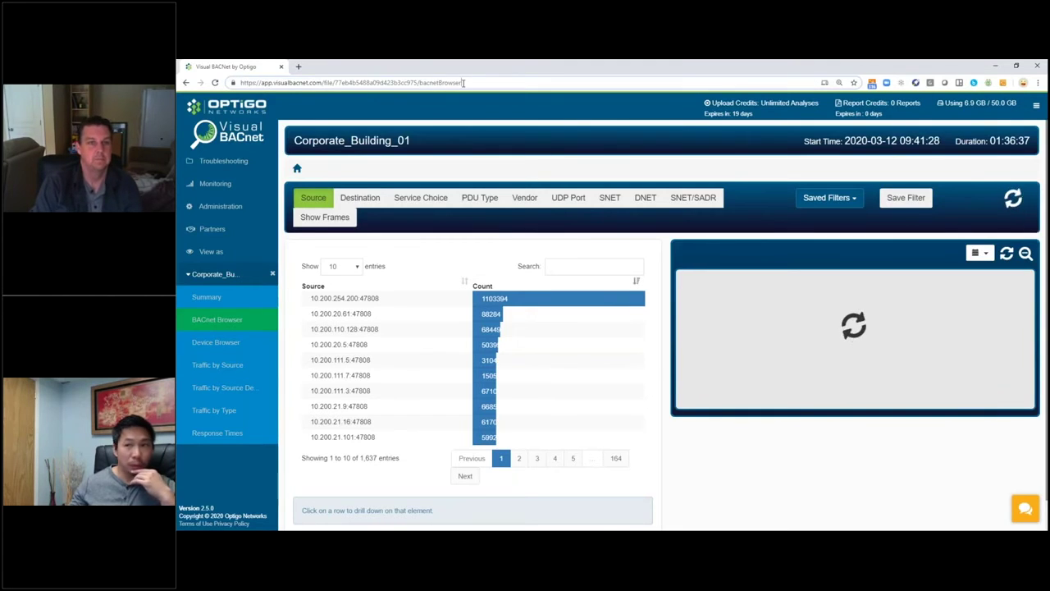
{"action": "key", "text": "BackSpace"}
{"action": "key", "text": "BackSpace"}
{"action": "key", "text": "BackSpace"}
{"action": "key", "text": "BackSpace"}
{"action": "key", "text": "BackSpace"}
{"action": "key", "text": "BackSpace"}
{"action": "key", "text": "BackSpace"}
{"action": "key", "text": "BackSpace"}
{"action": "key", "text": "BackSpace"}
{"action": "key", "text": "BackSpace"}
{"action": "key", "text": "BackSpace"}
{"action": "key", "text": "BackSpace"}
{"action": "key", "text": "BackSpace"}
{"action": "key", "text": "BackSpace"}
{"action": "key", "text": "BackSpace"}
{"action": "key", "text": "BackSpace"}
{"action": "key", "text": "BackSpace"}
{"action": "key", "text": "BackSpace"}
{"action": "key", "text": "BackSpace"}
{"action": "key", "text": "BackSpace"}
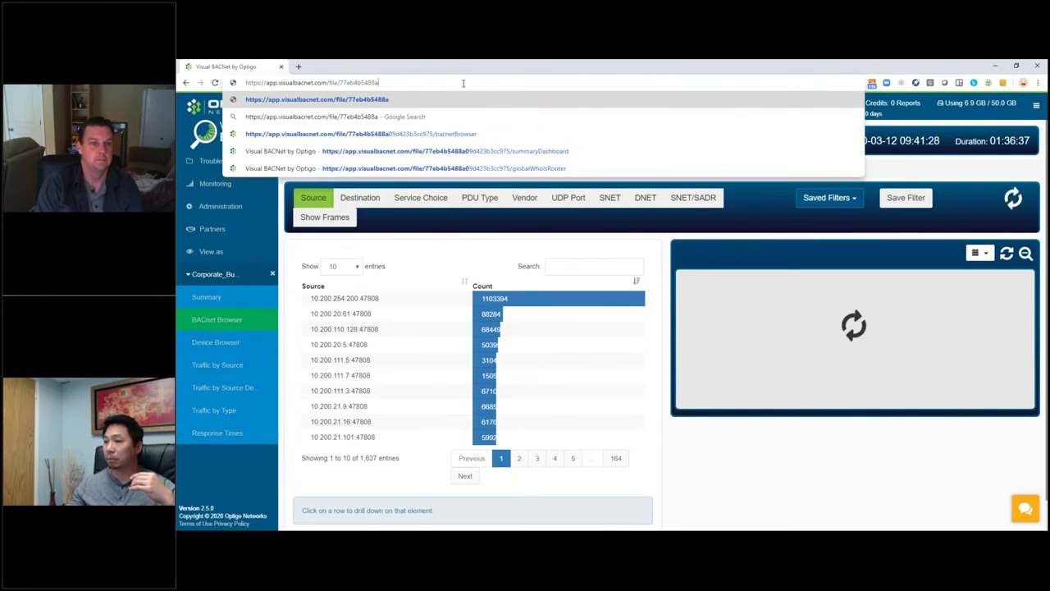
{"action": "key", "text": "BackSpace"}
{"action": "key", "text": "BackSpace"}
{"action": "key", "text": "BackSpace"}
{"action": "key", "text": "BackSpace"}
{"action": "key", "text": "BackSpace"}
{"action": "key", "text": "BackSpace"}
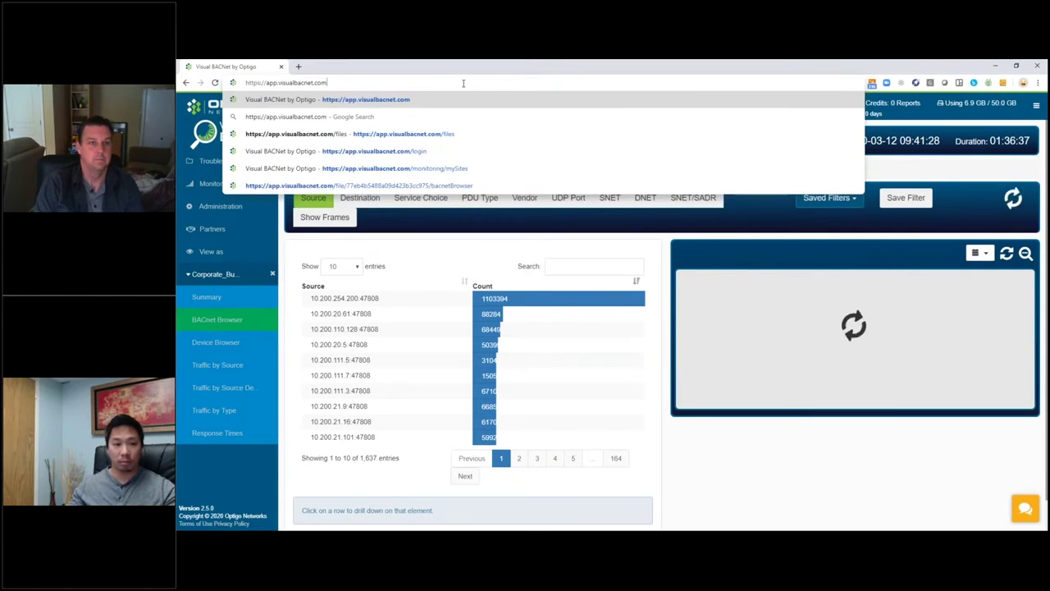
{"action": "key", "text": "Return"}
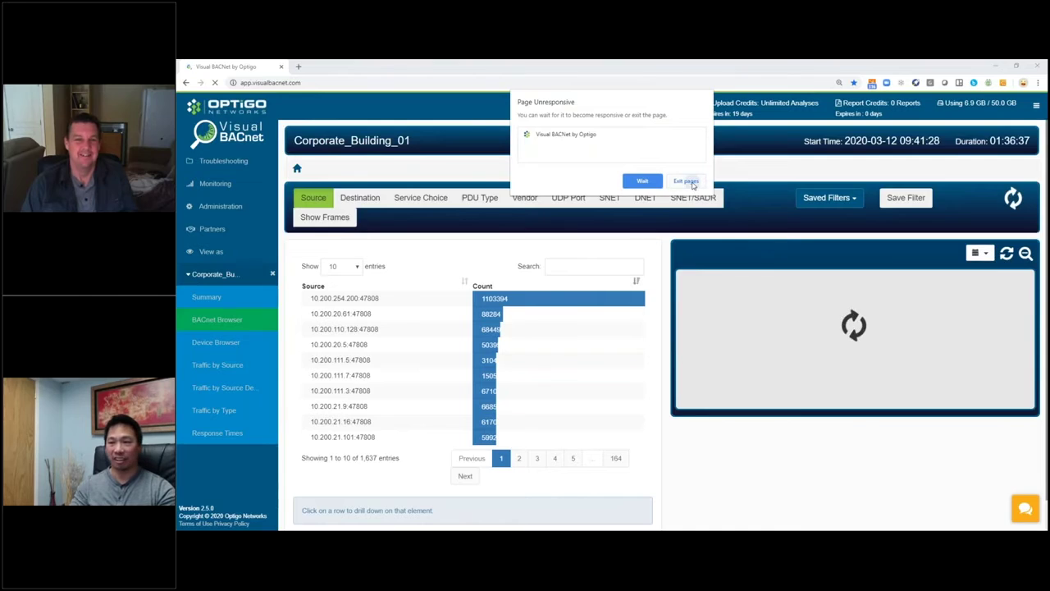
Step: Exit the unresponsive page and go to app.visualbacnet.com again
{"action": "left_click", "coordinate": [686, 180]}
{"action": "left_click", "coordinate": [457, 84]}
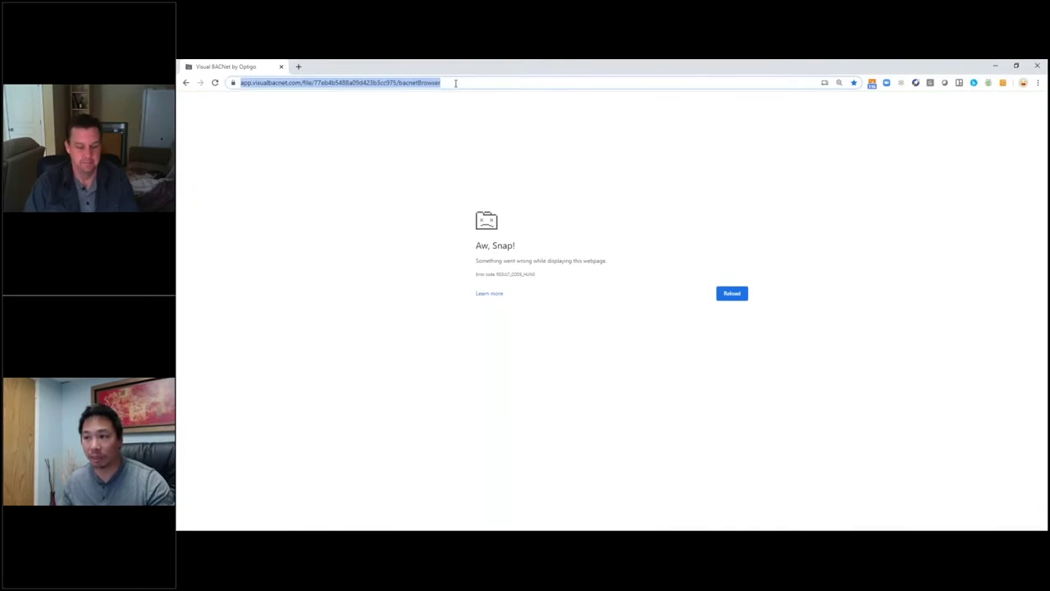
{"action": "type", "text": "app"}
{"action": "key", "text": "Return"}
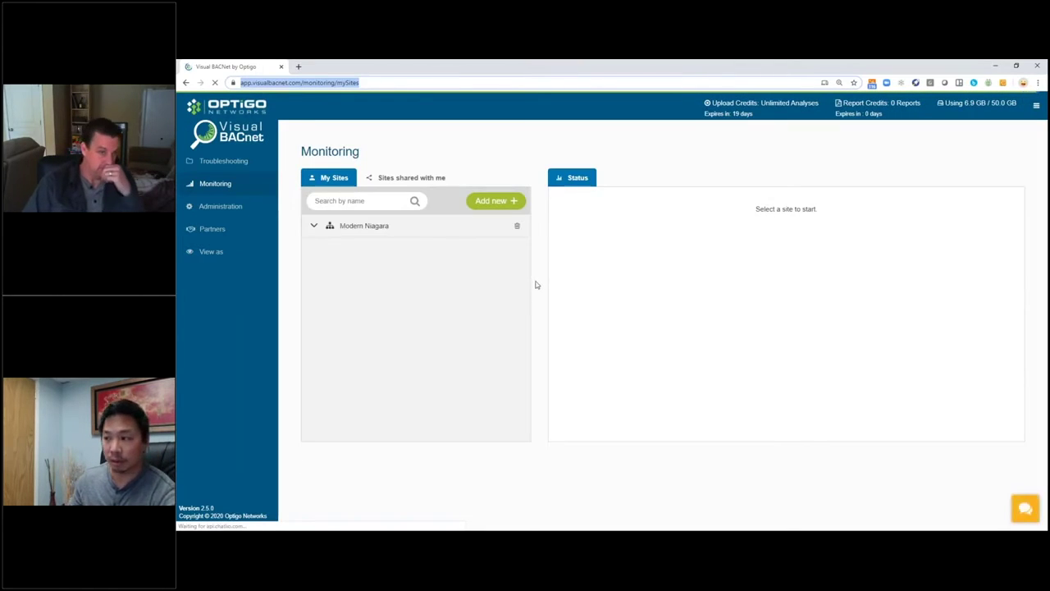
Step: Open the Corporate_Building_01 capture analysis from the Troubleshooting Webinar 2020 folder
{"action": "left_click", "coordinate": [264, 161]}
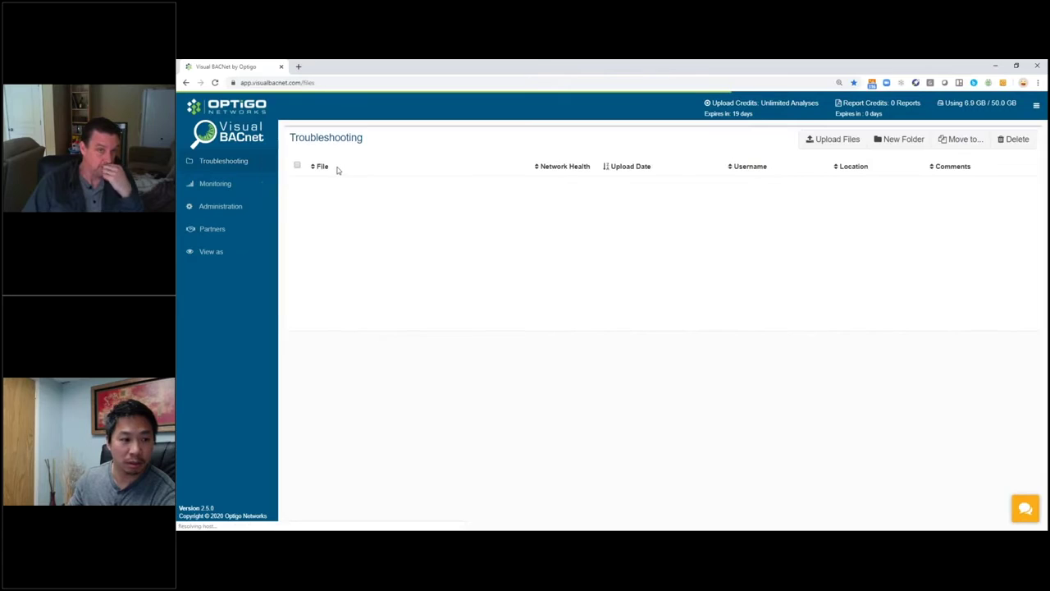
{"action": "left_click", "coordinate": [348, 187]}
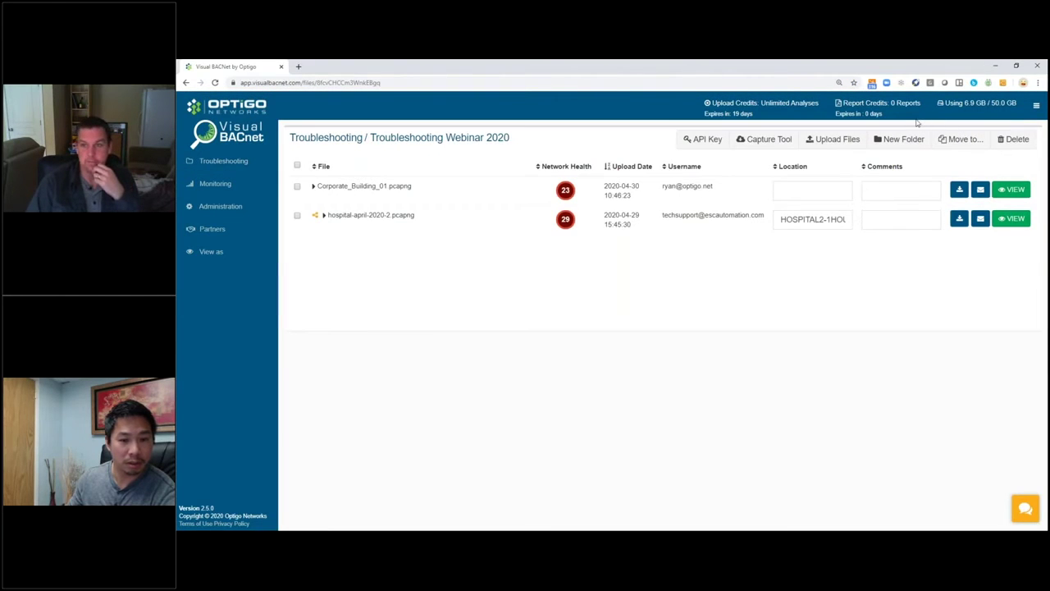
{"action": "left_click", "coordinate": [1010, 189]}
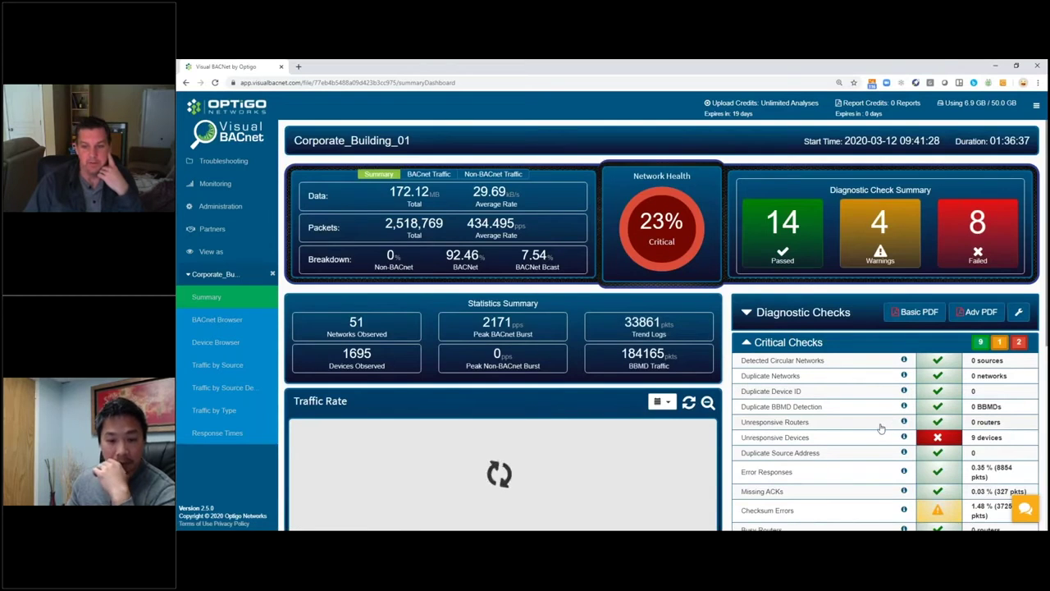
Step: Open the Unconfirmed-COV Traffic check from the scored checks and list the packets sent by device 707105
{"action": "scroll", "coordinate": [881, 427], "scroll_direction": "down", "scroll_amount": 2}
{"action": "scroll", "coordinate": [662, 325], "scroll_direction": "down", "scroll_amount": 5}
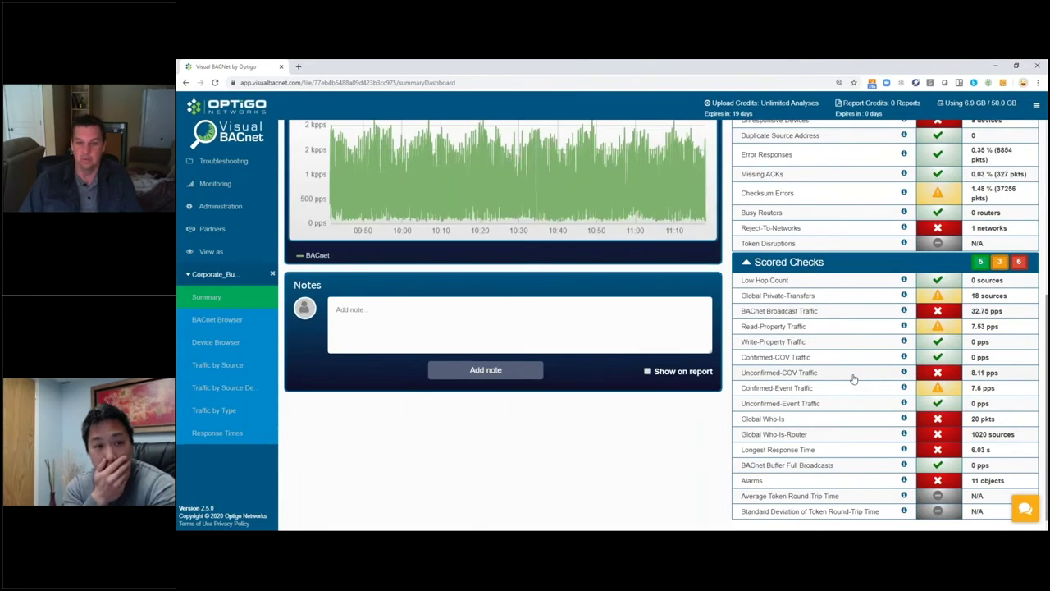
{"action": "left_click", "coordinate": [853, 374]}
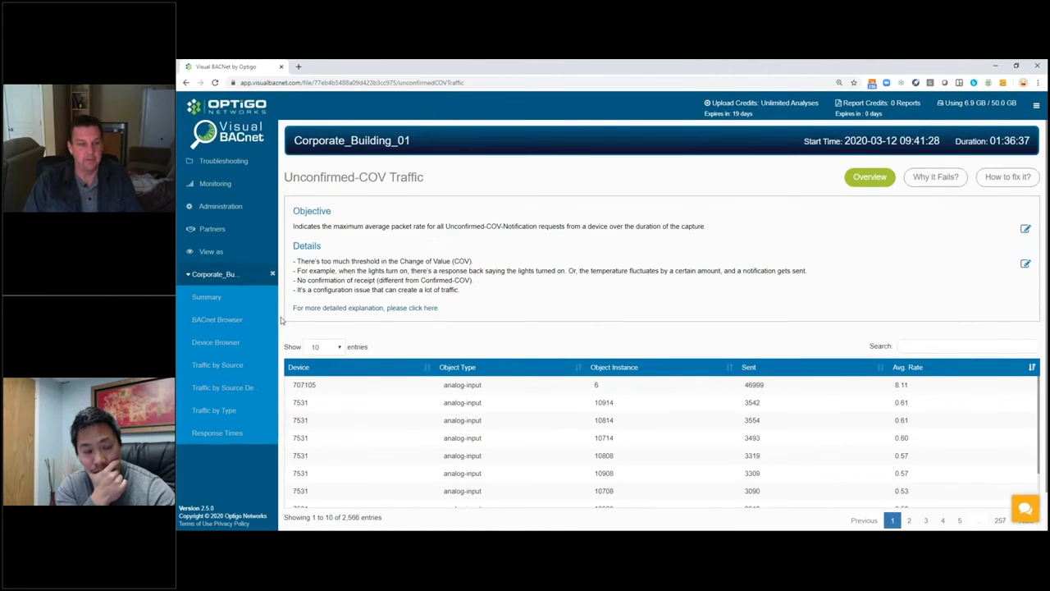
{"action": "scroll", "coordinate": [281, 321], "scroll_direction": "down", "scroll_amount": 1}
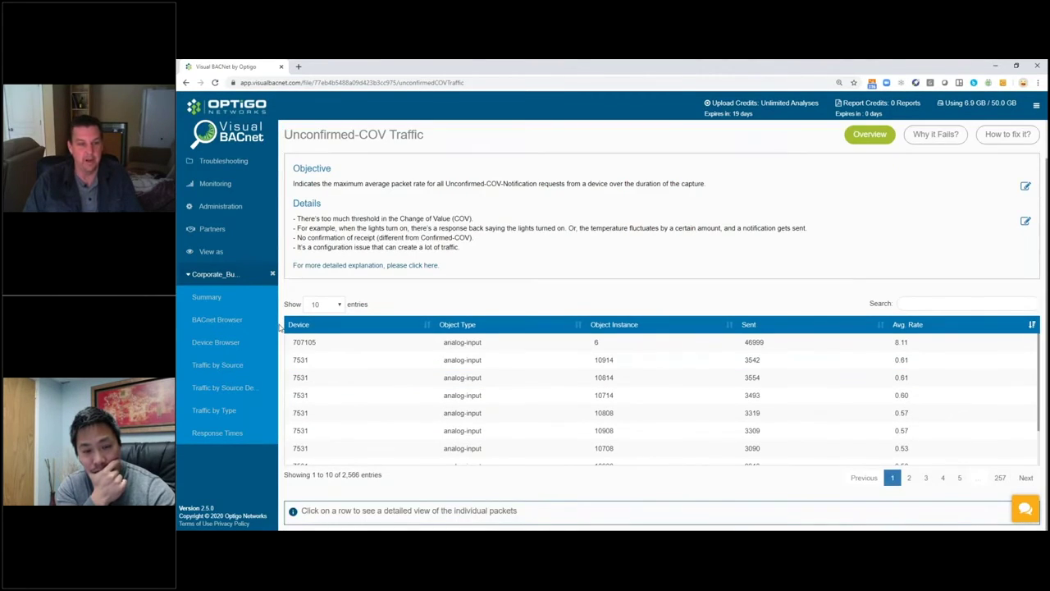
{"action": "mouse_move", "coordinate": [330, 338]}
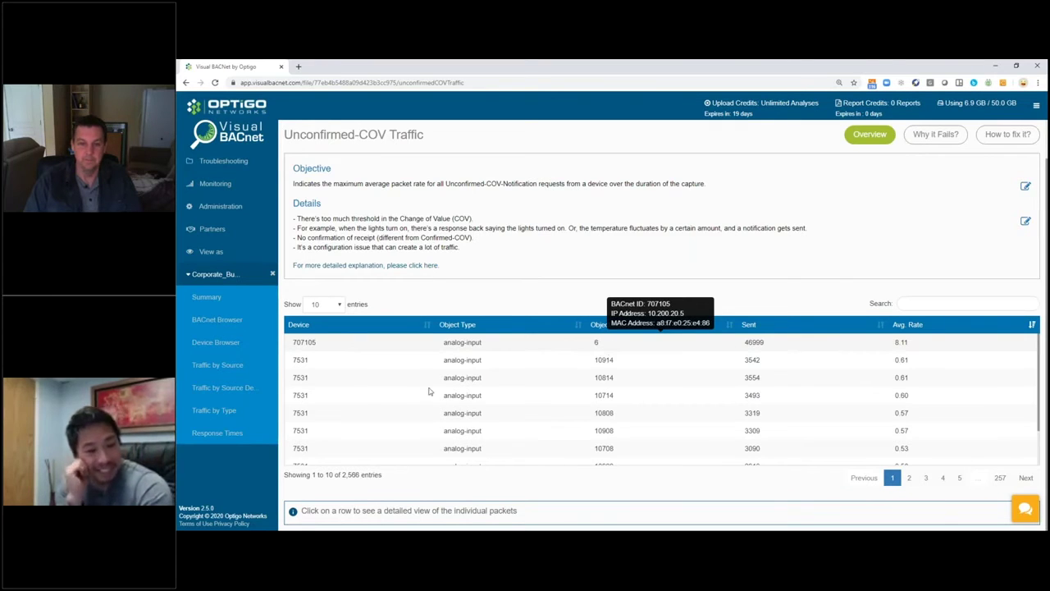
{"action": "left_click", "coordinate": [333, 348]}
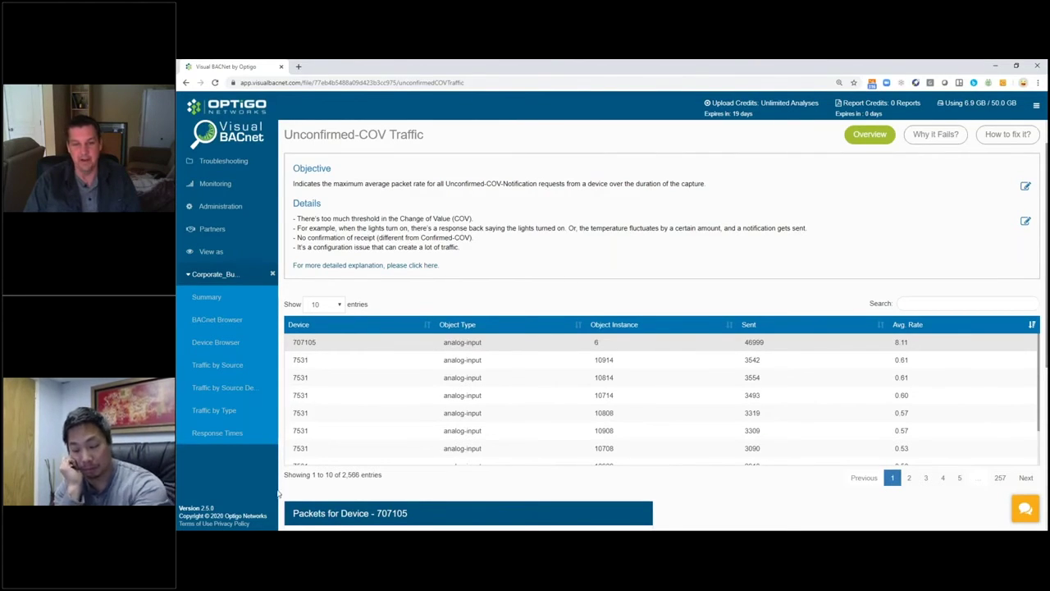
{"action": "scroll", "coordinate": [279, 493], "scroll_direction": "down", "scroll_amount": 3}
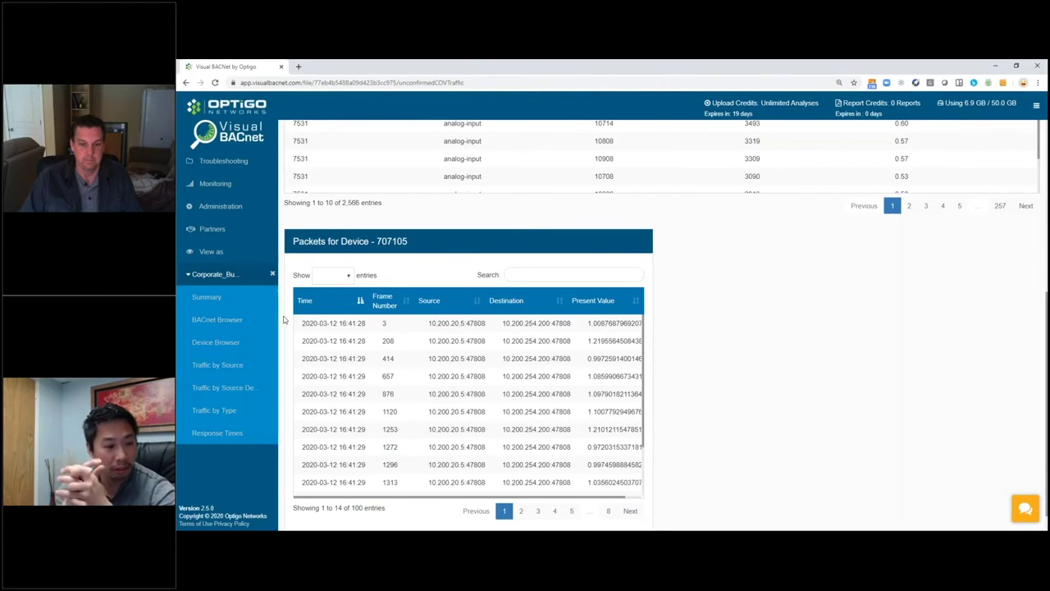
Step: Inspect frame 657 of device 707105, expanding its APDU and list of values to read all reported properties
{"action": "left_click", "coordinate": [351, 378]}
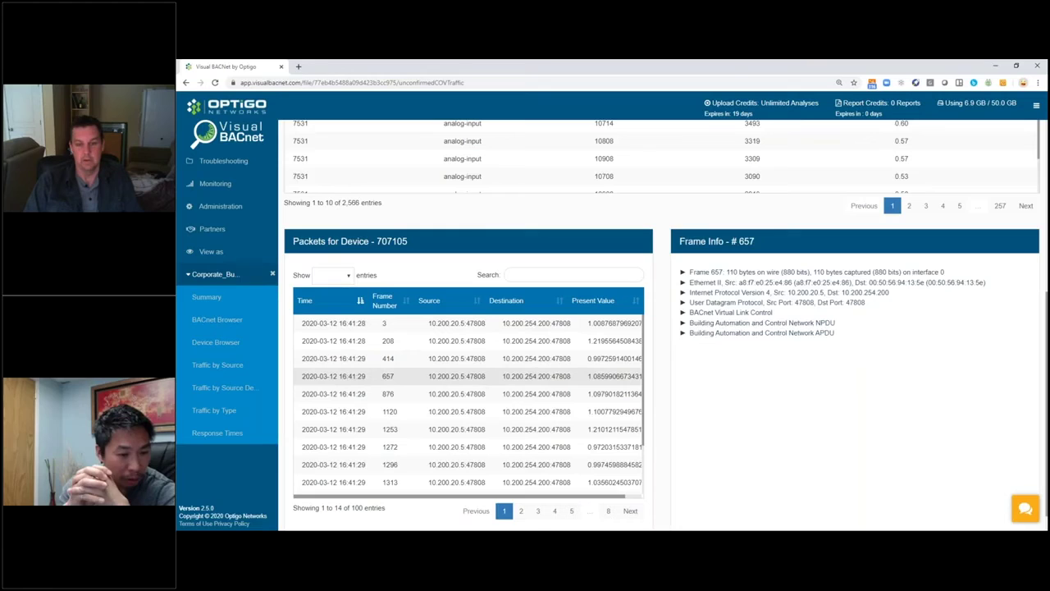
{"action": "left_click", "coordinate": [682, 333]}
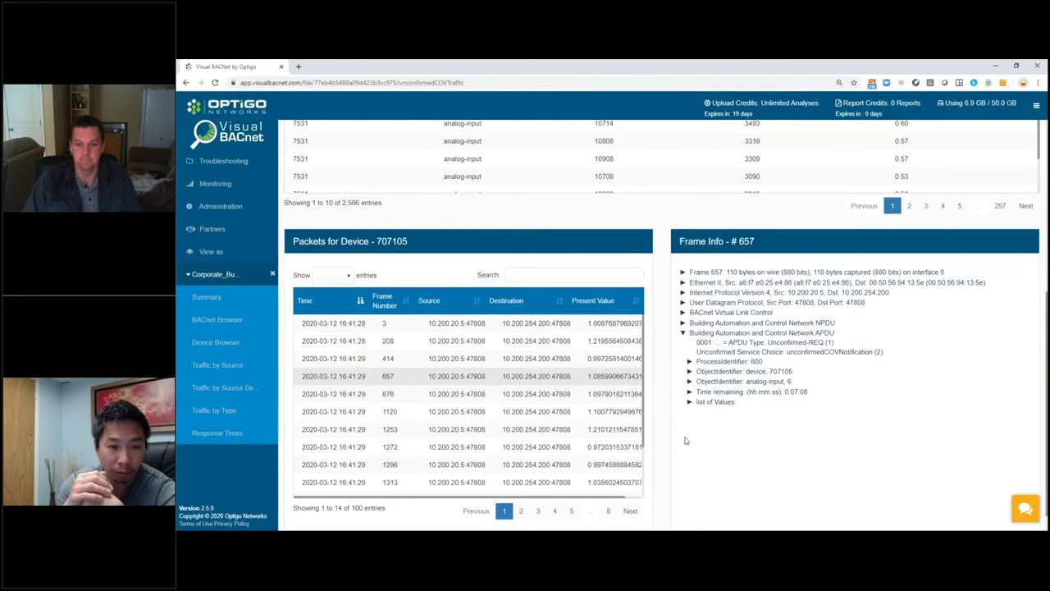
{"action": "left_click", "coordinate": [690, 401]}
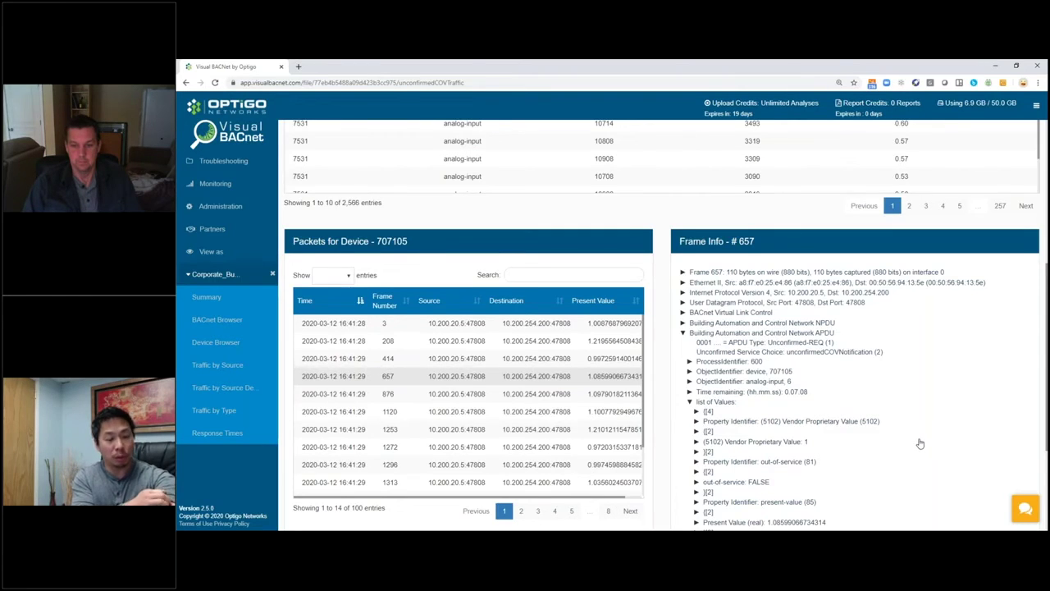
{"action": "scroll", "coordinate": [919, 444], "scroll_direction": "down", "scroll_amount": 1}
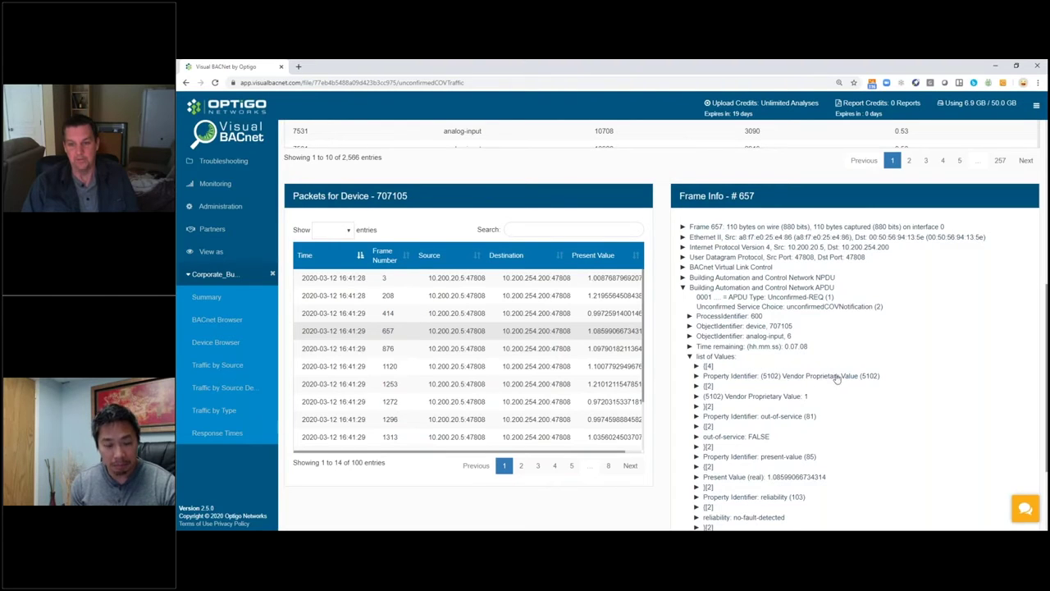
{"action": "scroll", "coordinate": [870, 398], "scroll_direction": "down", "scroll_amount": 1}
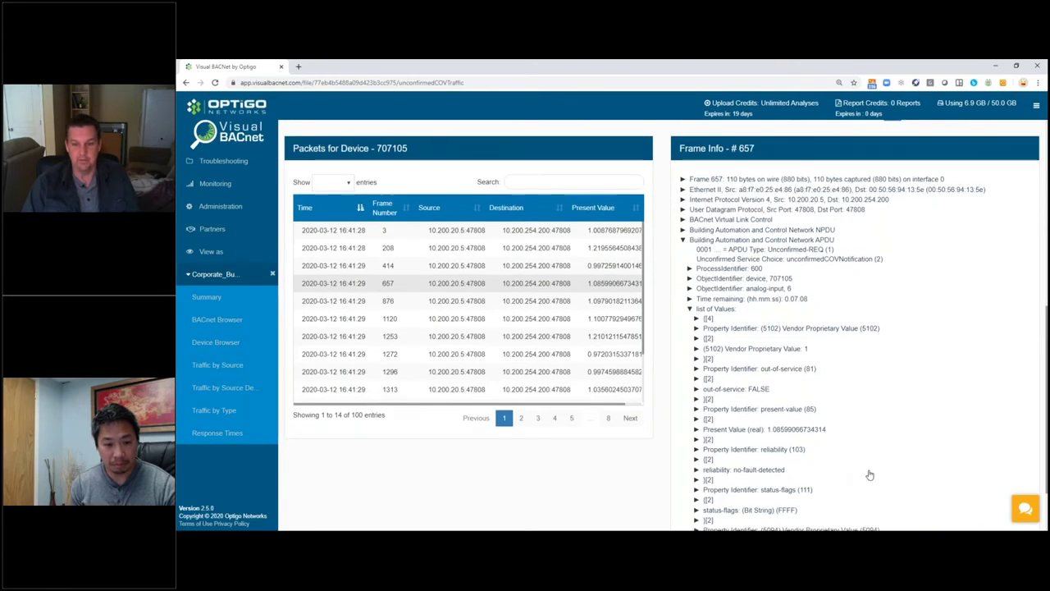
{"action": "scroll", "coordinate": [868, 476], "scroll_direction": "down", "scroll_amount": 1}
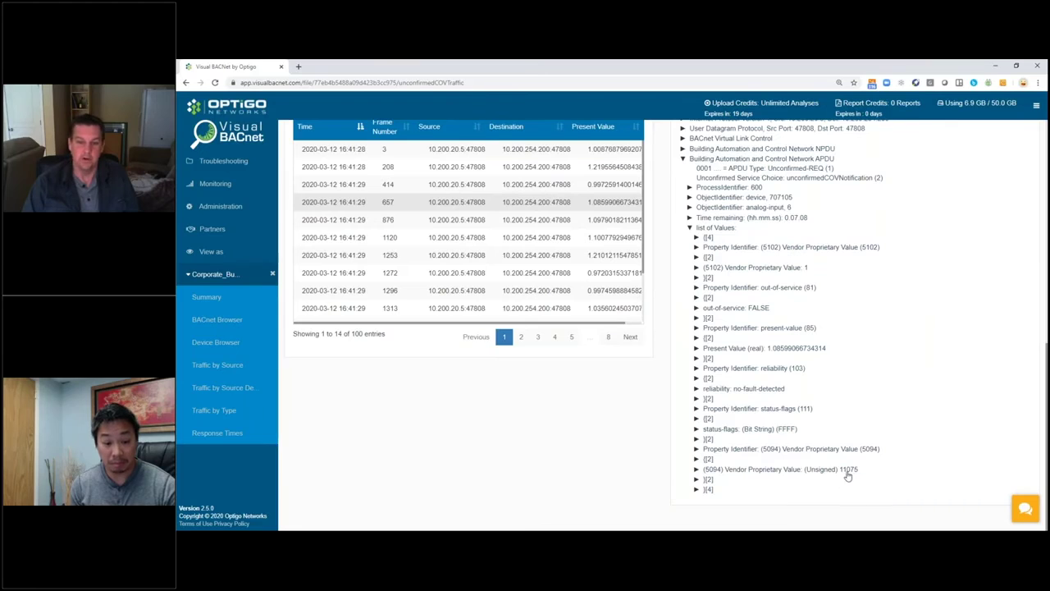
Step: List the Unconfirmed-COV packets of device 7531's analog-input 10814 and inspect frame 2131
{"action": "scroll", "coordinate": [889, 412], "scroll_direction": "up", "scroll_amount": 2}
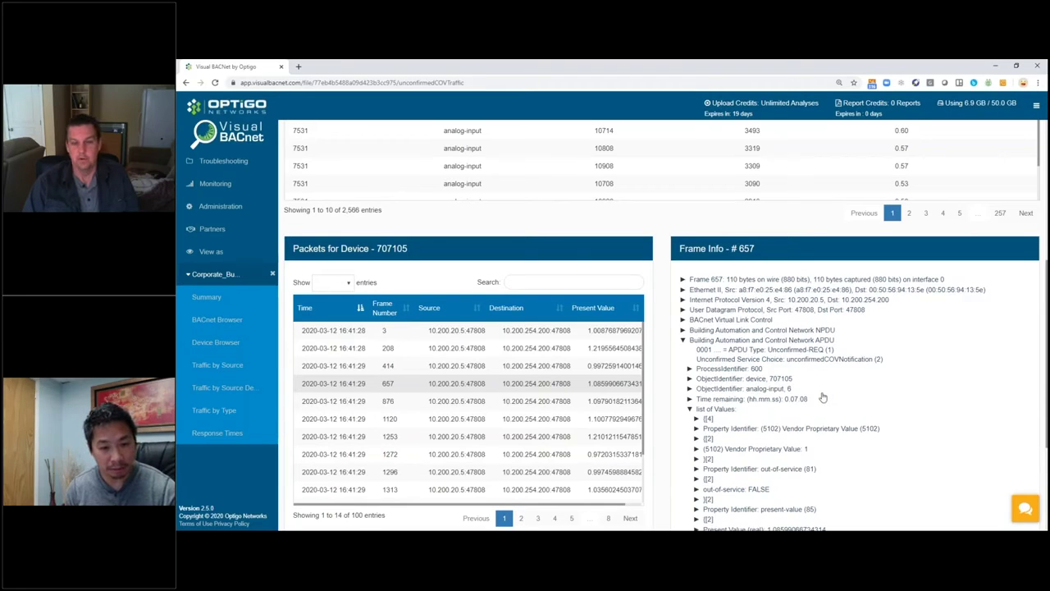
{"action": "scroll", "coordinate": [771, 420], "scroll_direction": "up", "scroll_amount": 1}
{"action": "scroll", "coordinate": [771, 420], "scroll_direction": "up", "scroll_amount": 3}
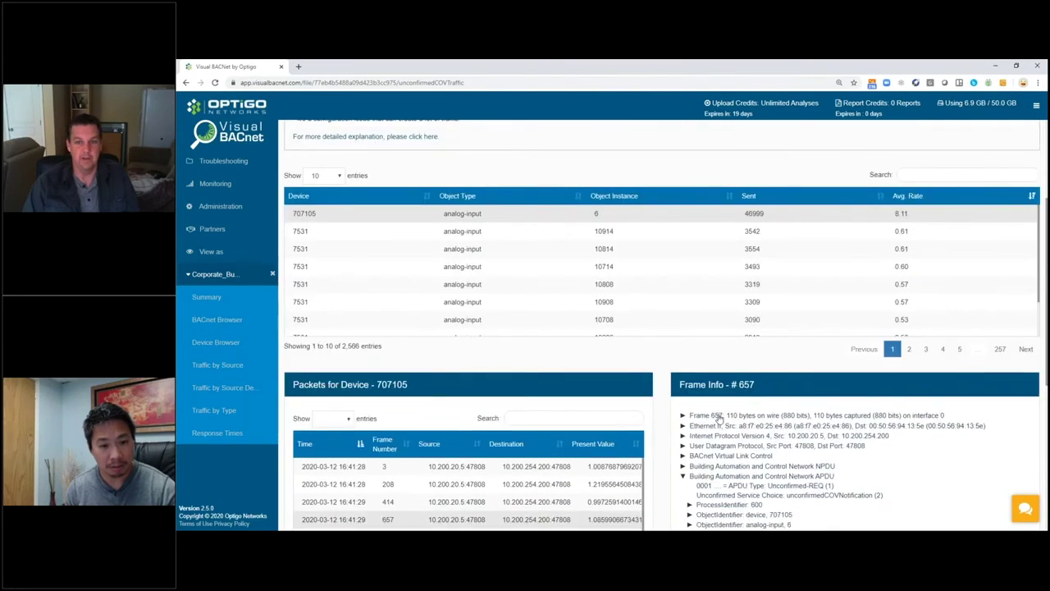
{"action": "mouse_move", "coordinate": [557, 214]}
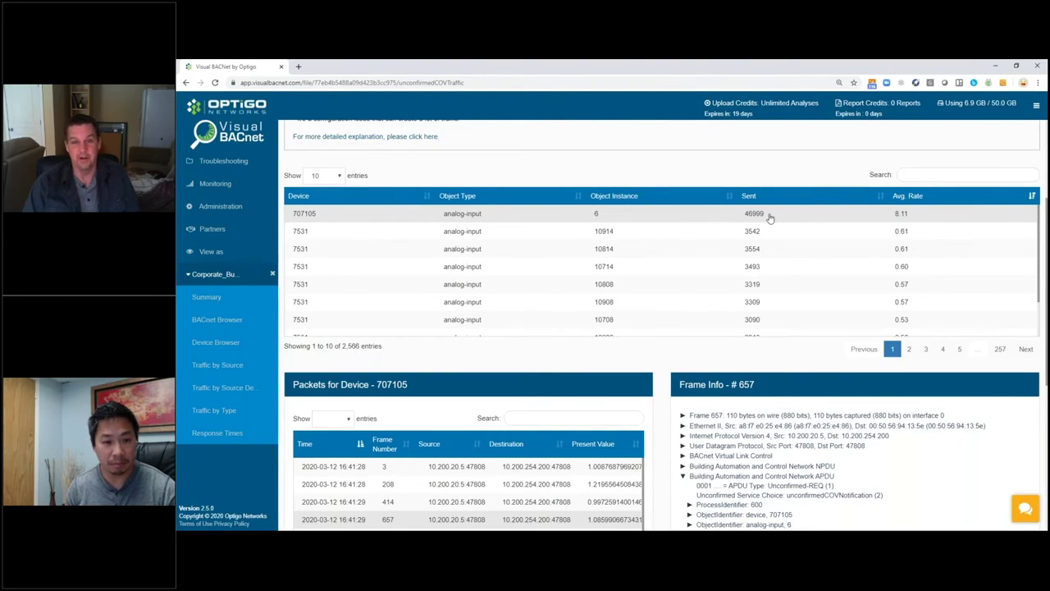
{"action": "mouse_move", "coordinate": [661, 256]}
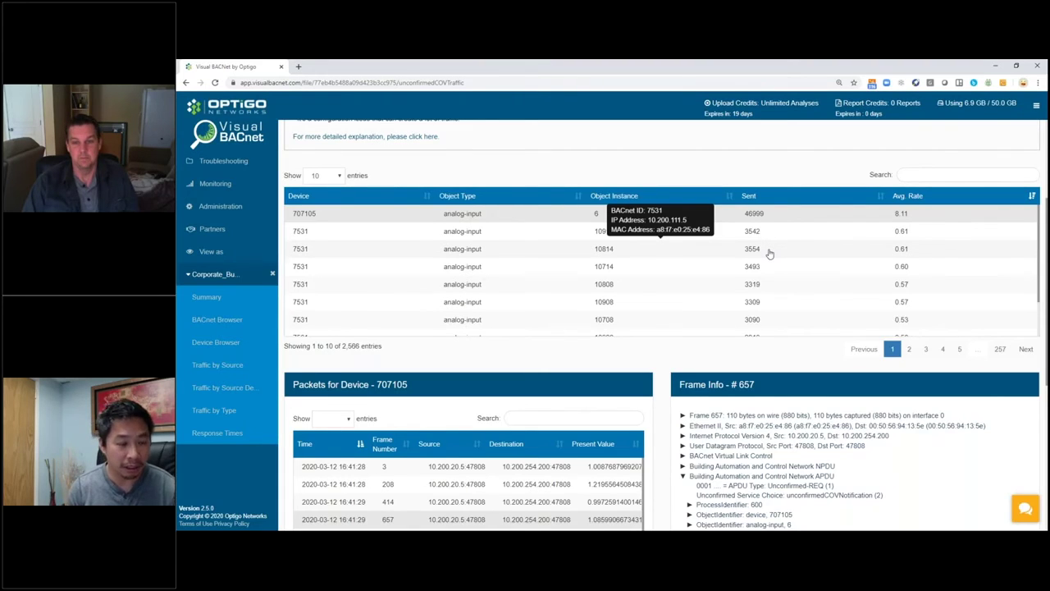
{"action": "left_click", "coordinate": [536, 255]}
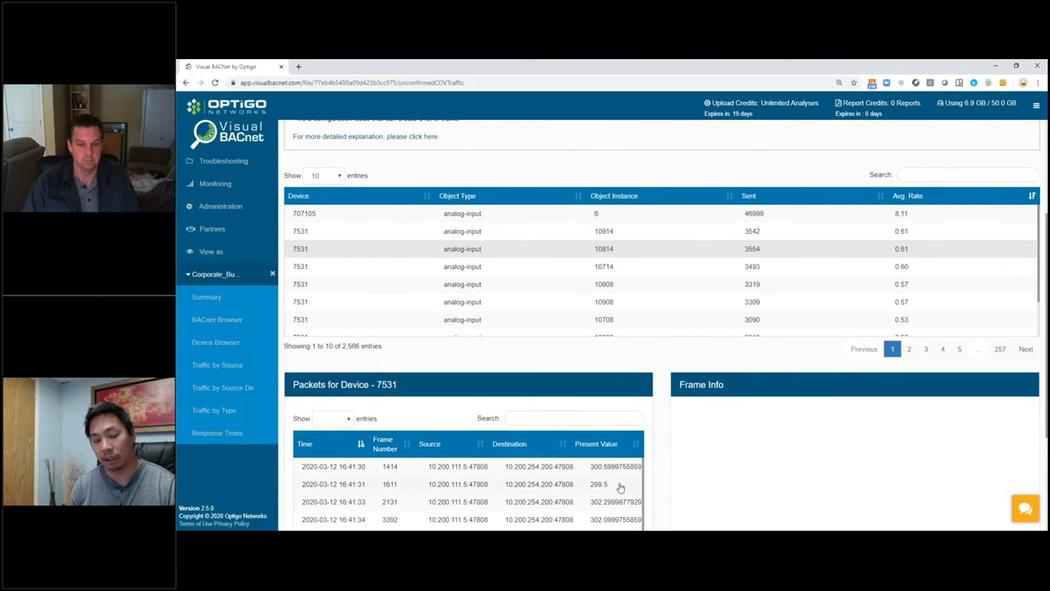
{"action": "scroll", "coordinate": [668, 474], "scroll_direction": "down", "scroll_amount": 2}
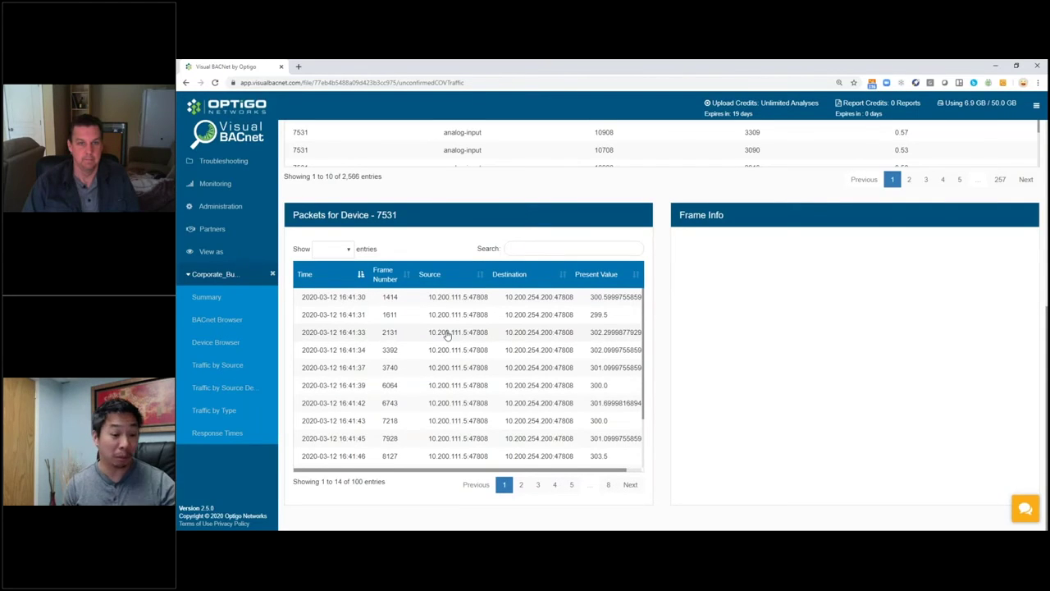
{"action": "left_click", "coordinate": [528, 336]}
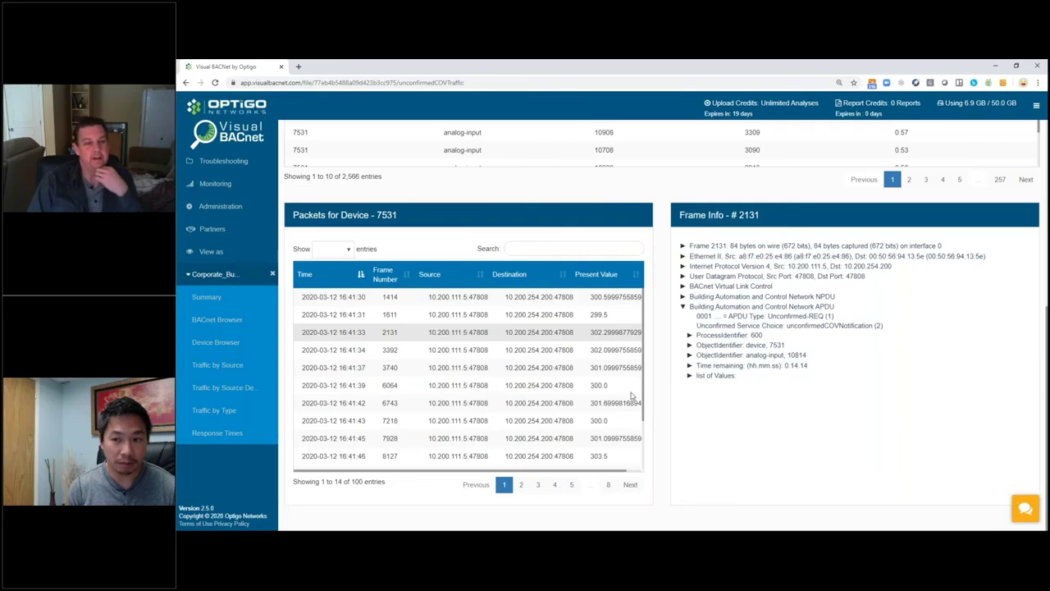
Step: Return to the capture's Summary and open the Longest Response Time check from the scored checks
{"action": "scroll", "coordinate": [282, 264], "scroll_direction": "up", "scroll_amount": 1}
{"action": "scroll", "coordinate": [281, 264], "scroll_direction": "up", "scroll_amount": 3}
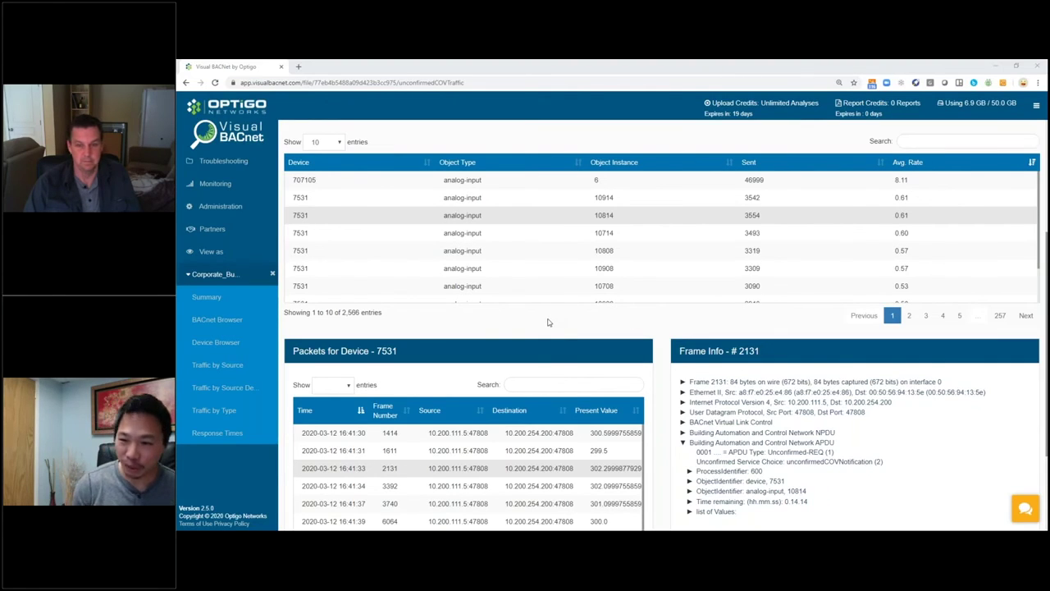
{"action": "left_click", "coordinate": [208, 298]}
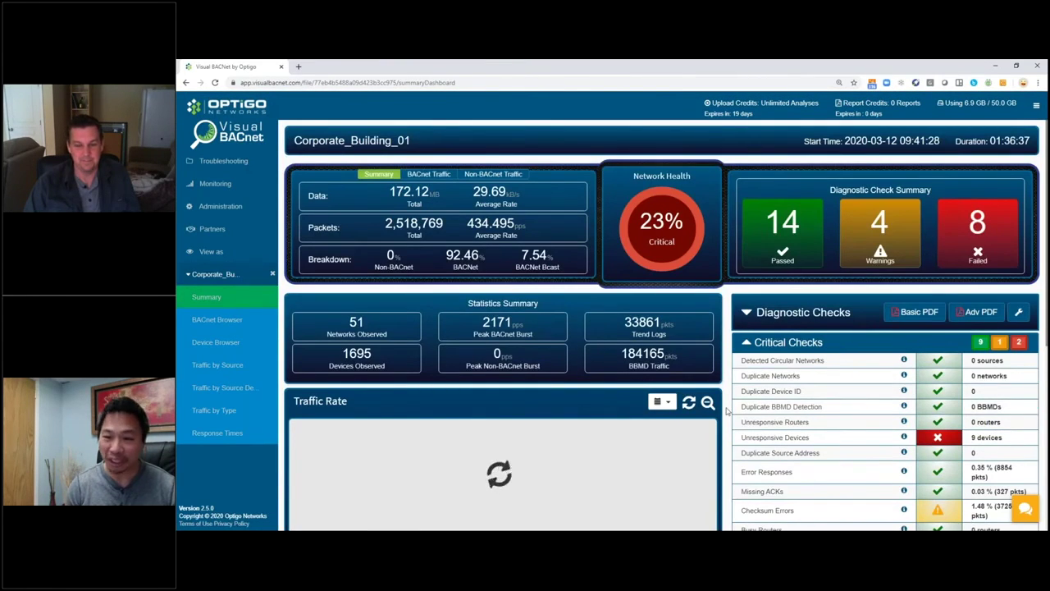
{"action": "scroll", "coordinate": [726, 411], "scroll_direction": "down", "scroll_amount": 1}
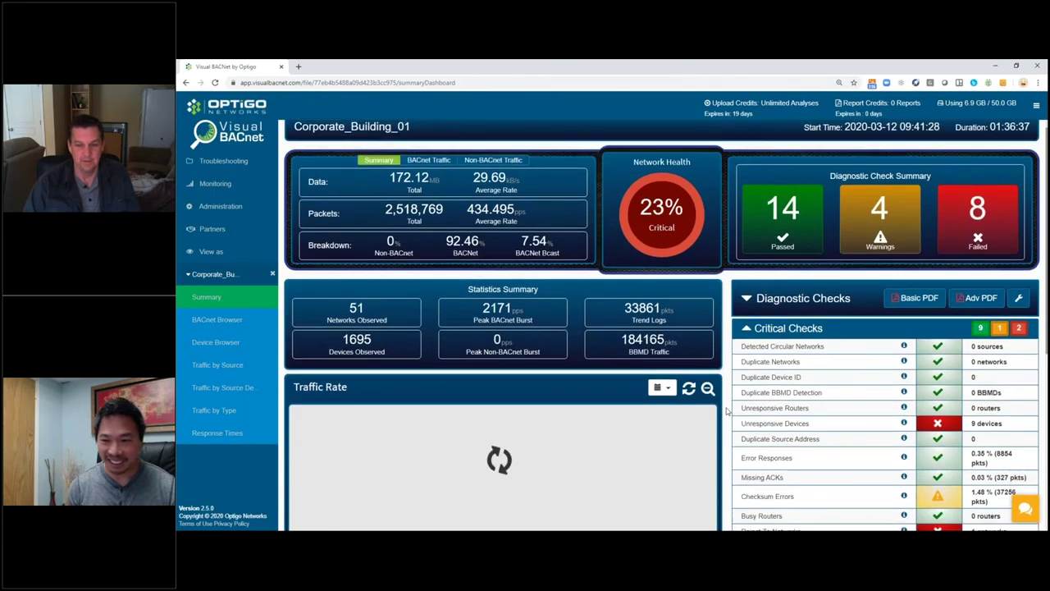
{"action": "scroll", "coordinate": [726, 412], "scroll_direction": "down", "scroll_amount": 4}
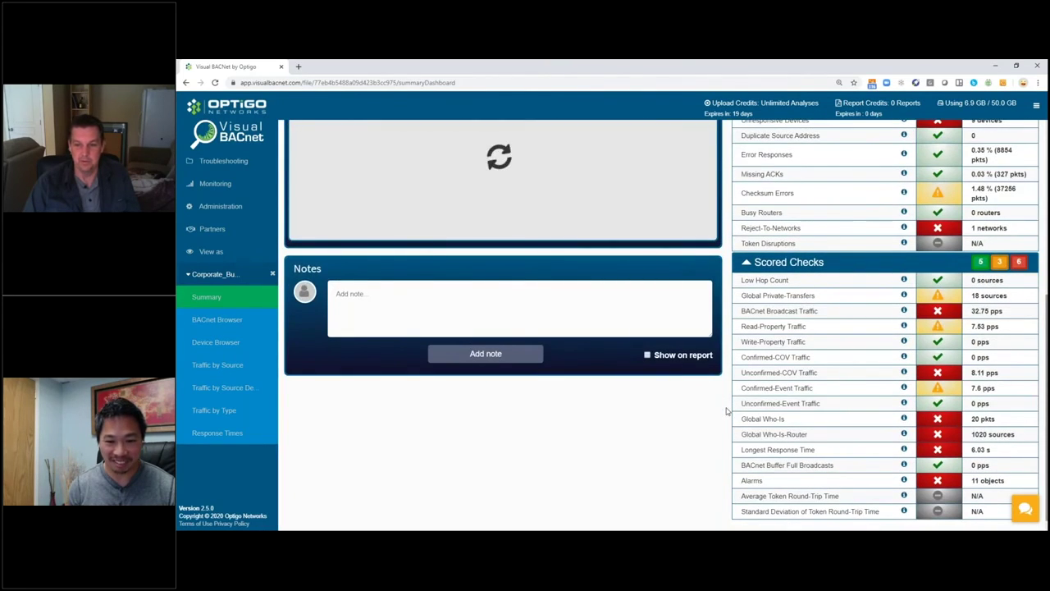
{"action": "left_click", "coordinate": [832, 454]}
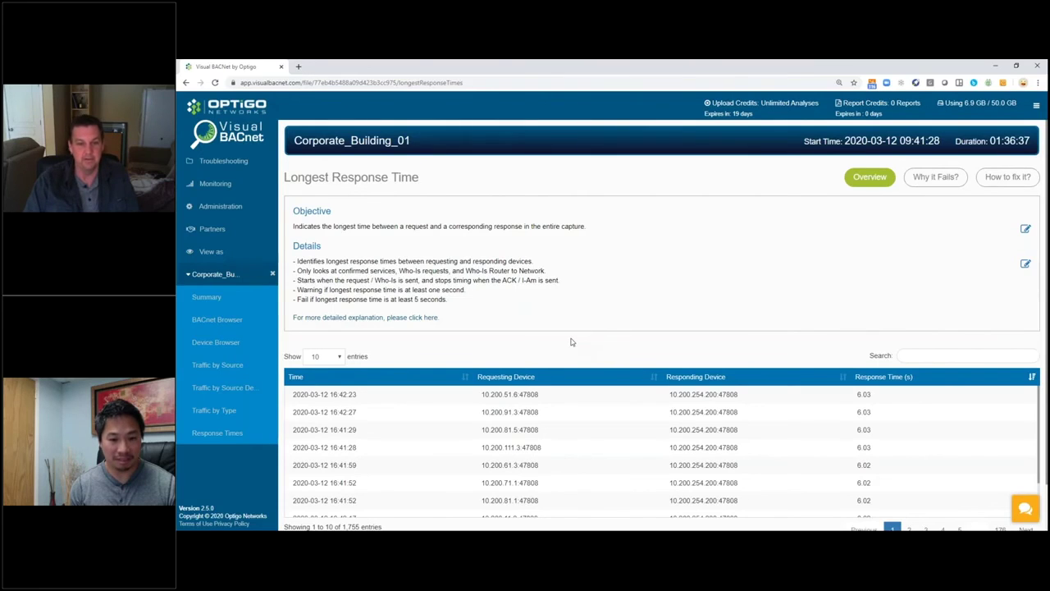
{"action": "scroll", "coordinate": [572, 317], "scroll_direction": "down", "scroll_amount": 1}
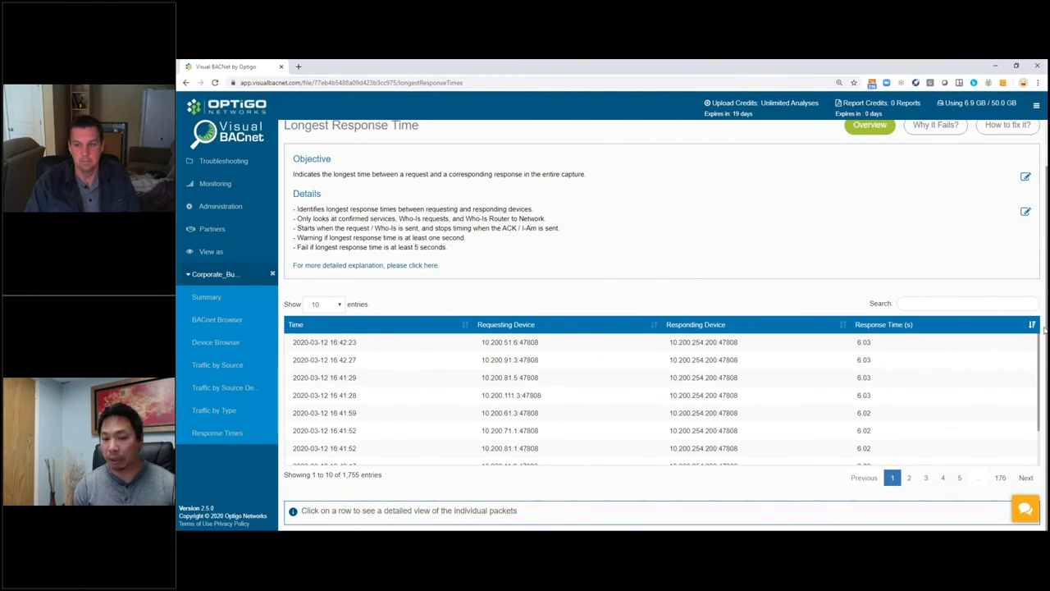
Step: List the packets exchanged between 10.200.51.6:47808 and 10.200.254.200:47808 for the first response-time entry
{"action": "mouse_move", "coordinate": [601, 345]}
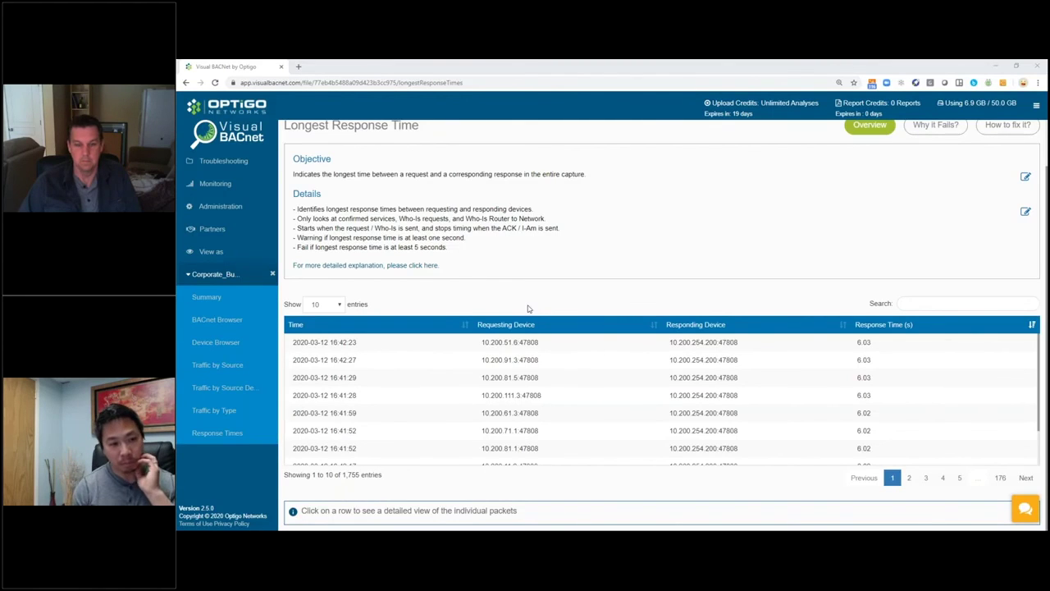
{"action": "mouse_move", "coordinate": [550, 343]}
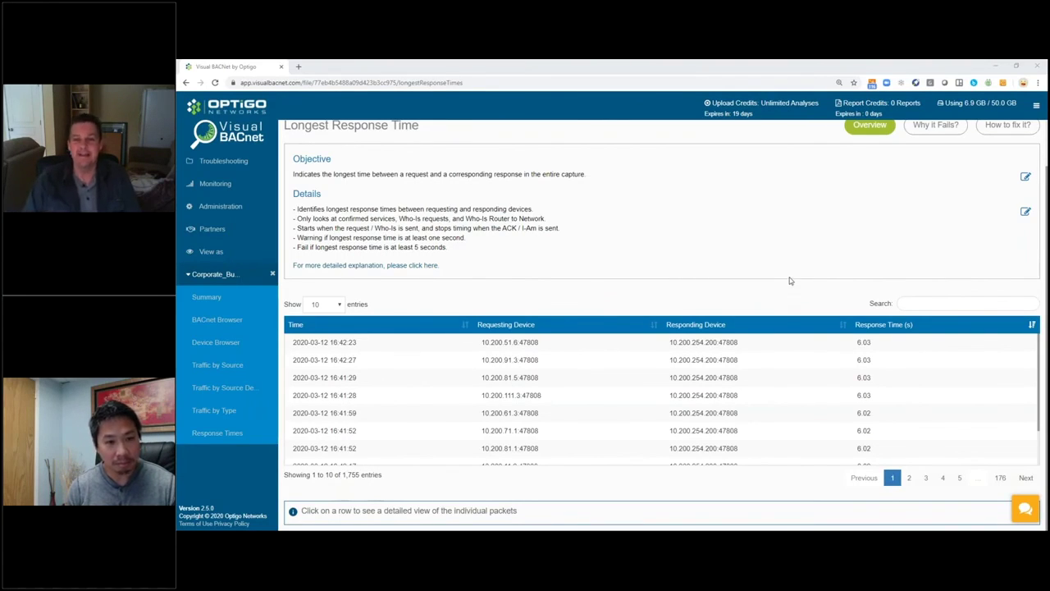
{"action": "left_click", "coordinate": [620, 342]}
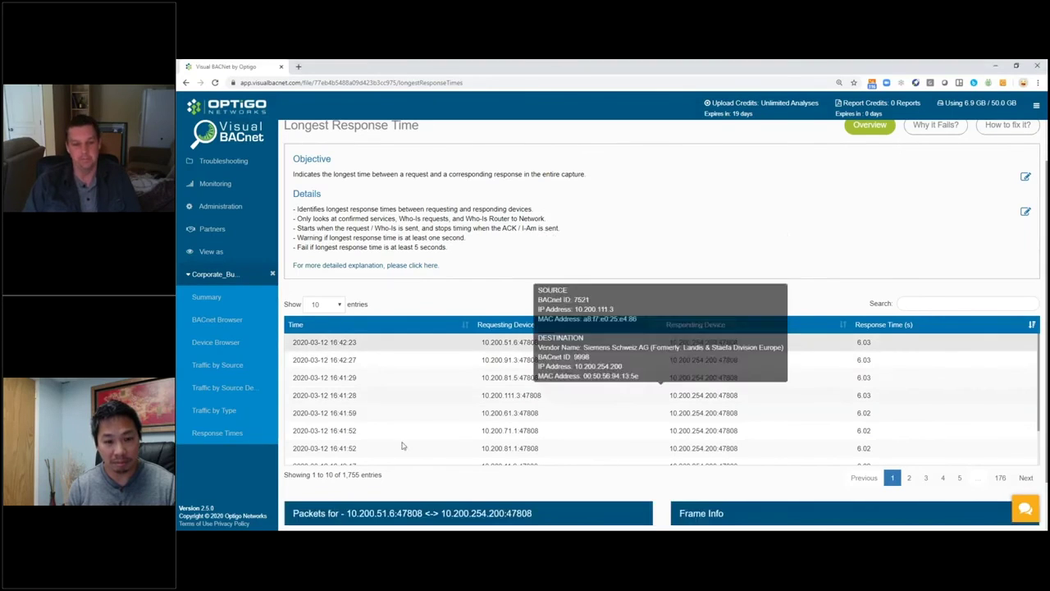
{"action": "scroll", "coordinate": [282, 490], "scroll_direction": "down", "scroll_amount": 1}
{"action": "scroll", "coordinate": [282, 490], "scroll_direction": "down", "scroll_amount": 2}
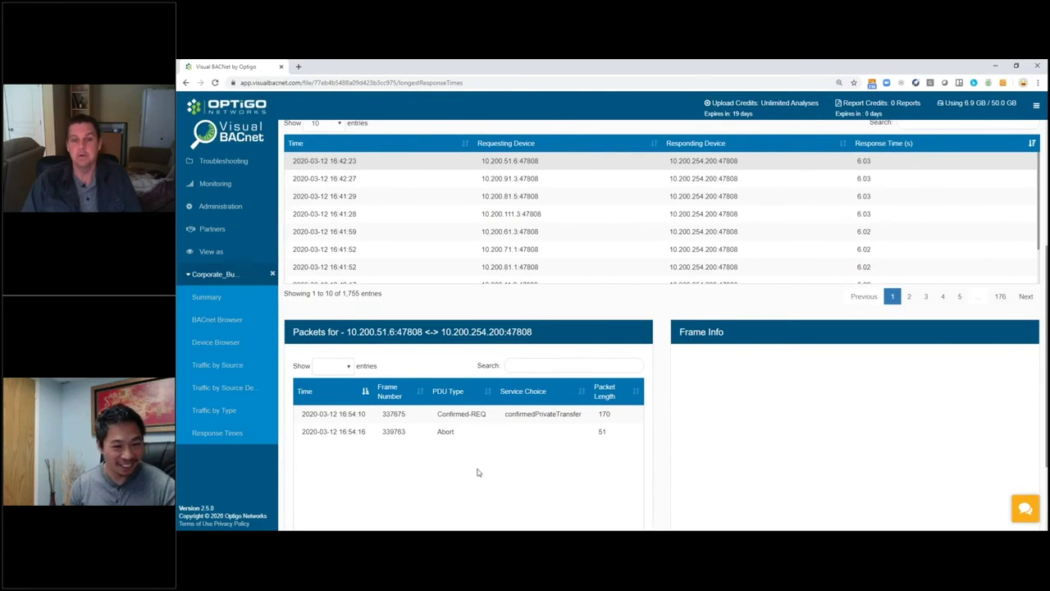
Step: Inspect the APDU details of the confirmedPrivateTransfer request in frame 337675 and the Abort reply in frame 339763
{"action": "left_click", "coordinate": [531, 415]}
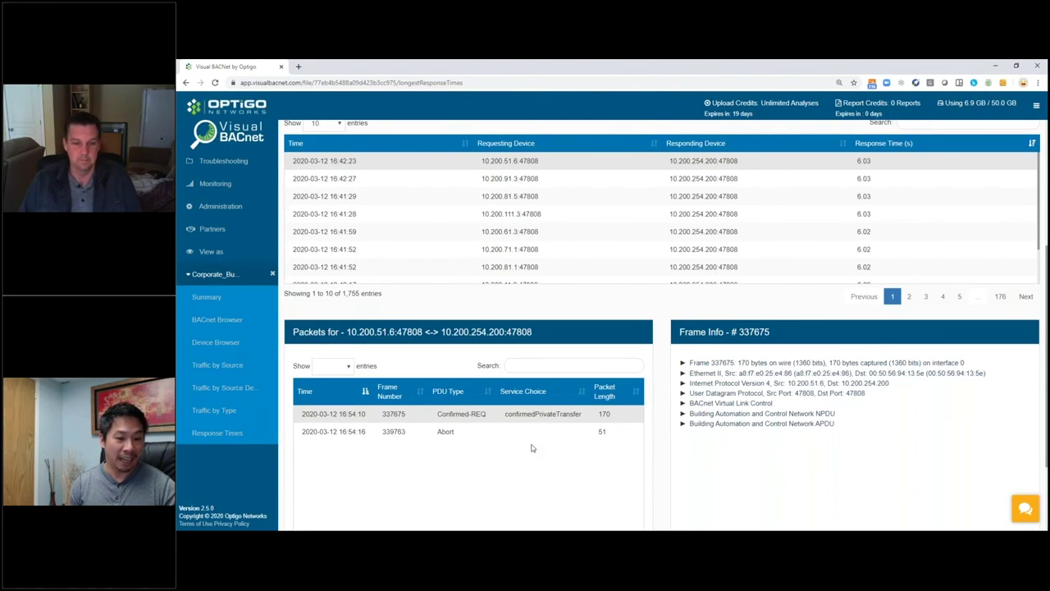
{"action": "left_click", "coordinate": [683, 423]}
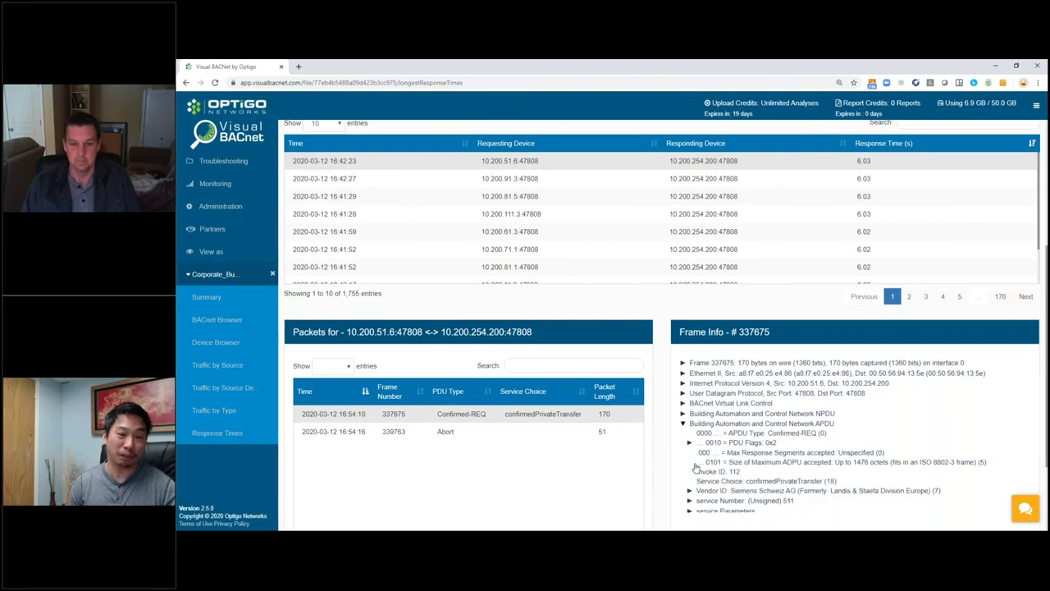
{"action": "scroll", "coordinate": [714, 468], "scroll_direction": "down", "scroll_amount": 1}
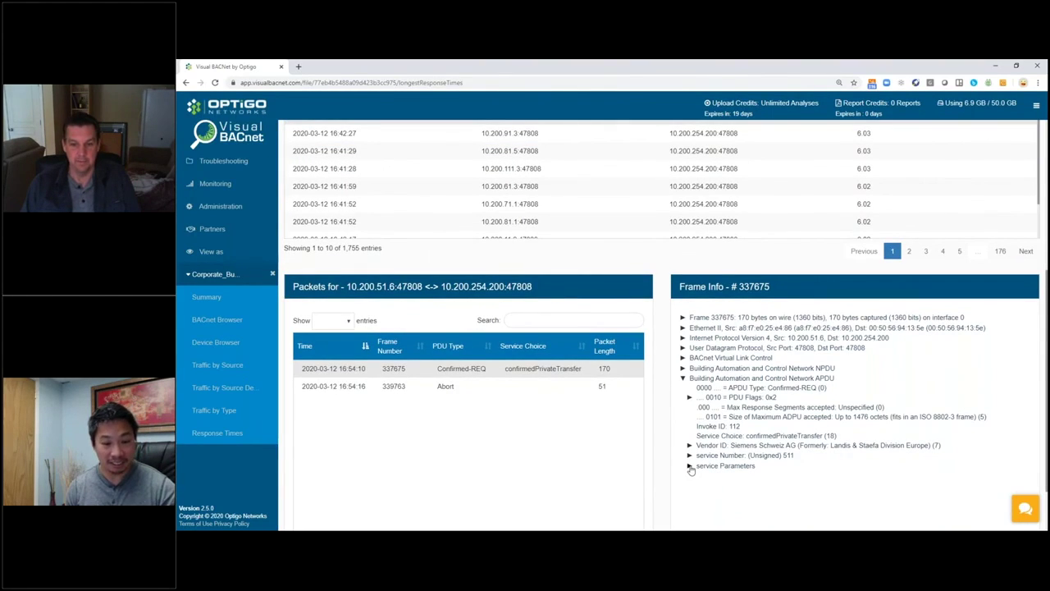
{"action": "left_click", "coordinate": [500, 392]}
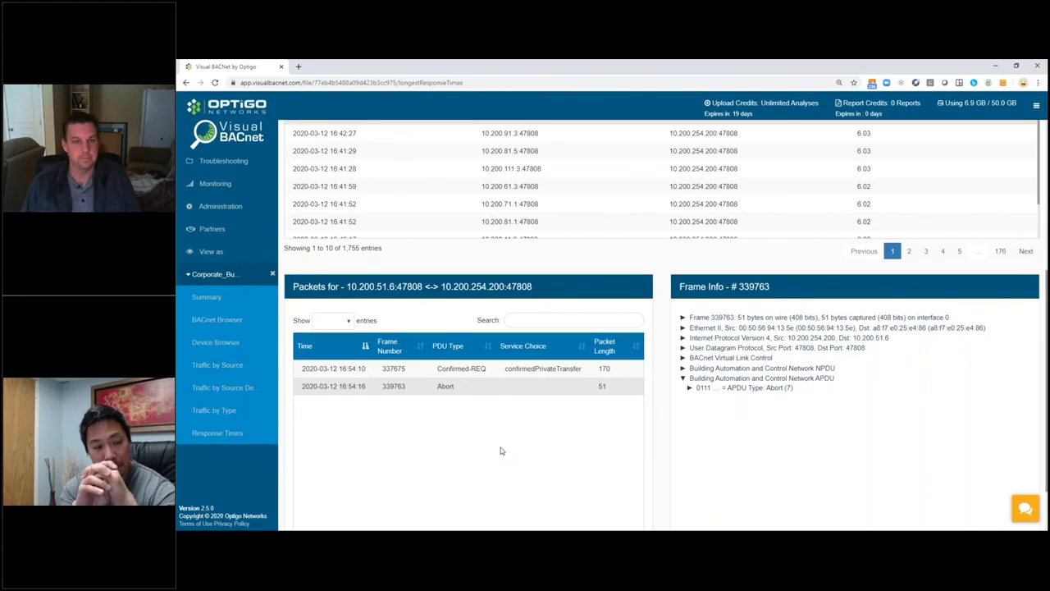
Step: Review the requesting and responding devices in the remaining entries on the first page of response times
{"action": "scroll", "coordinate": [492, 488], "scroll_direction": "up", "scroll_amount": 1}
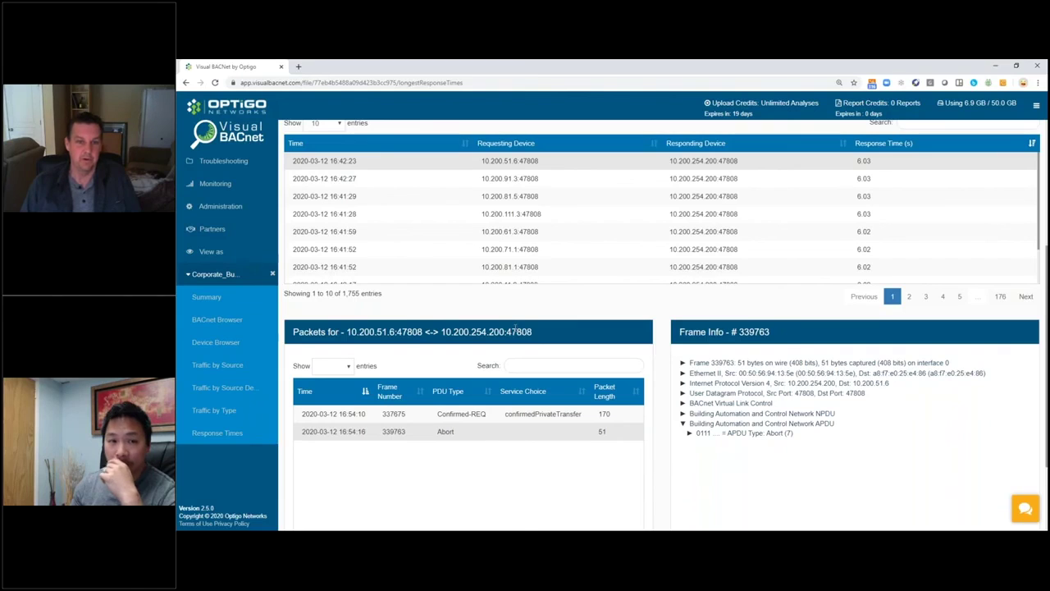
{"action": "mouse_move", "coordinate": [725, 284]}
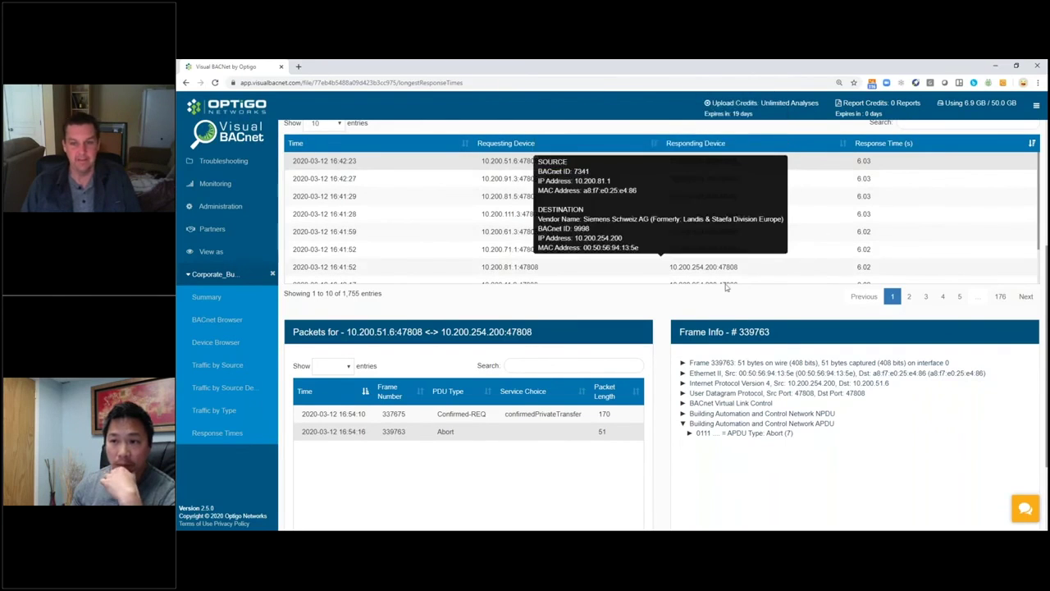
{"action": "scroll", "coordinate": [817, 257], "scroll_direction": "down", "scroll_amount": 1}
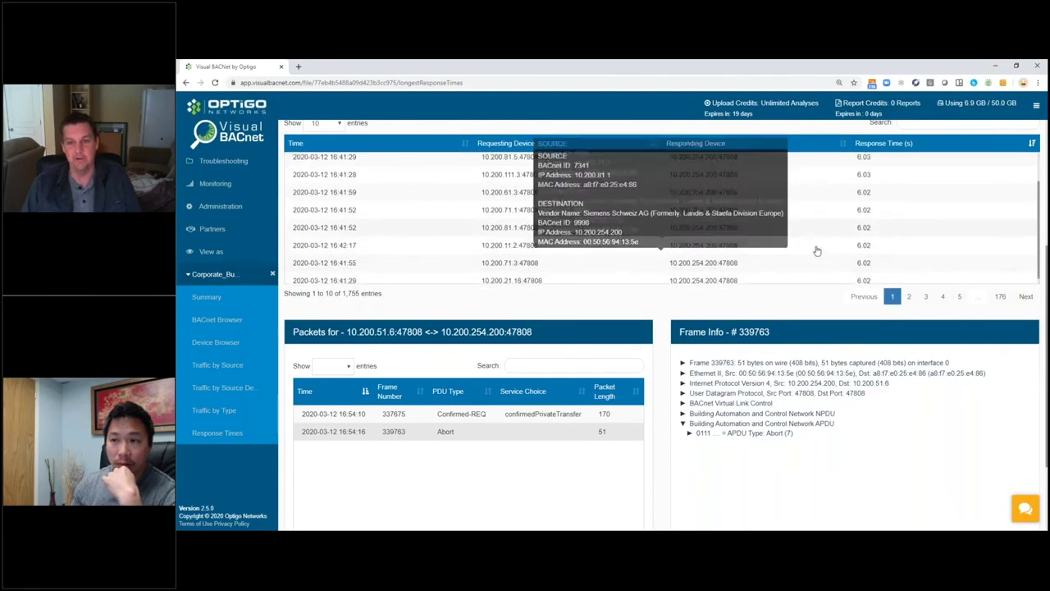
{"action": "scroll", "coordinate": [812, 246], "scroll_direction": "down", "scroll_amount": 2}
{"action": "scroll", "coordinate": [687, 354], "scroll_direction": "up", "scroll_amount": 2}
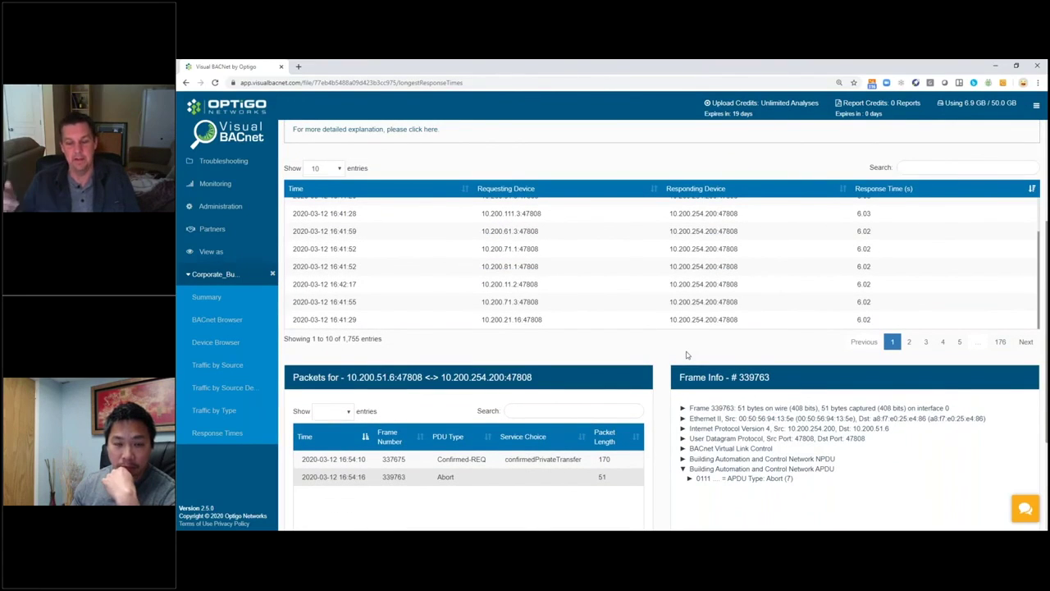